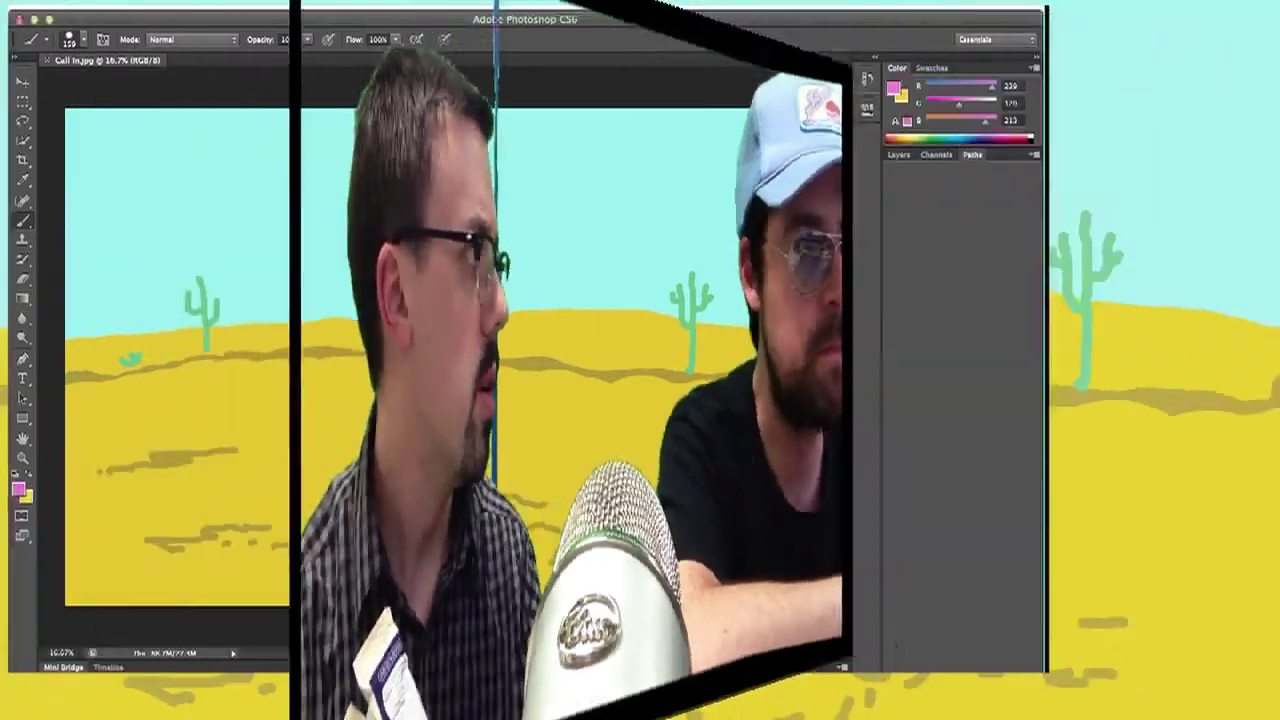
Step: Outline in pink a thick arm from the right edge, curving into a fist by the left cactus
{"action": "left_click_drag", "start_coordinate": [830, 356], "coordinate": [358, 362]}
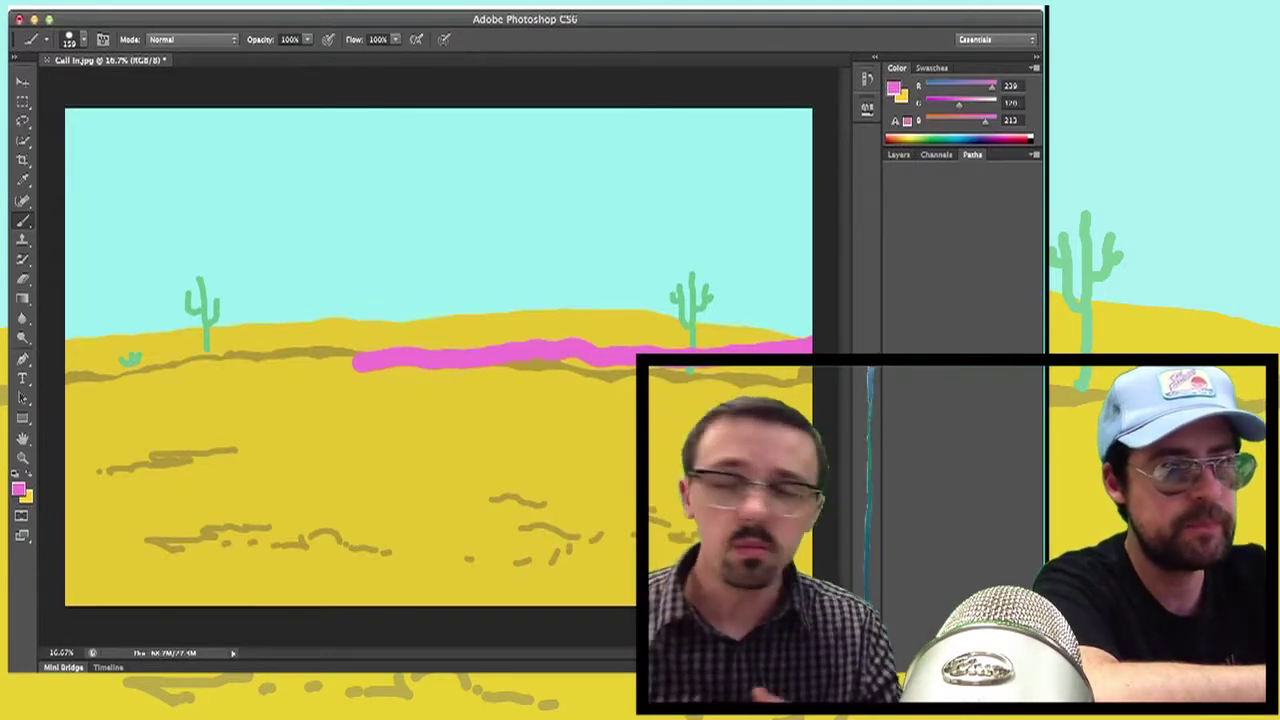
{"action": "left_click_drag", "start_coordinate": [697, 459], "coordinate": [310, 456]}
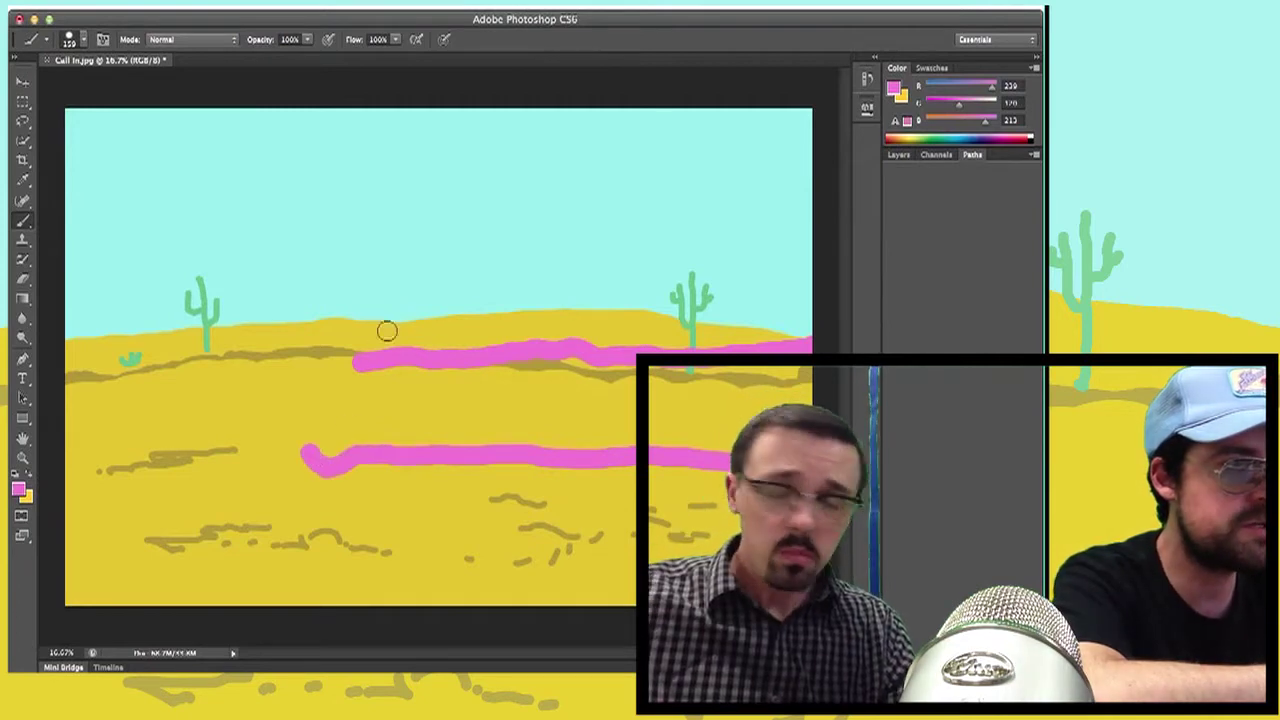
{"action": "mouse_move", "coordinate": [352, 360]}
{"action": "left_mouse_down"}
{"action": "mouse_move", "coordinate": [331, 338]}
{"action": "mouse_move", "coordinate": [230, 339]}
{"action": "mouse_move", "coordinate": [200, 379]}
{"action": "mouse_move", "coordinate": [272, 398]}
{"action": "mouse_move", "coordinate": [325, 393]}
{"action": "left_mouse_up"}
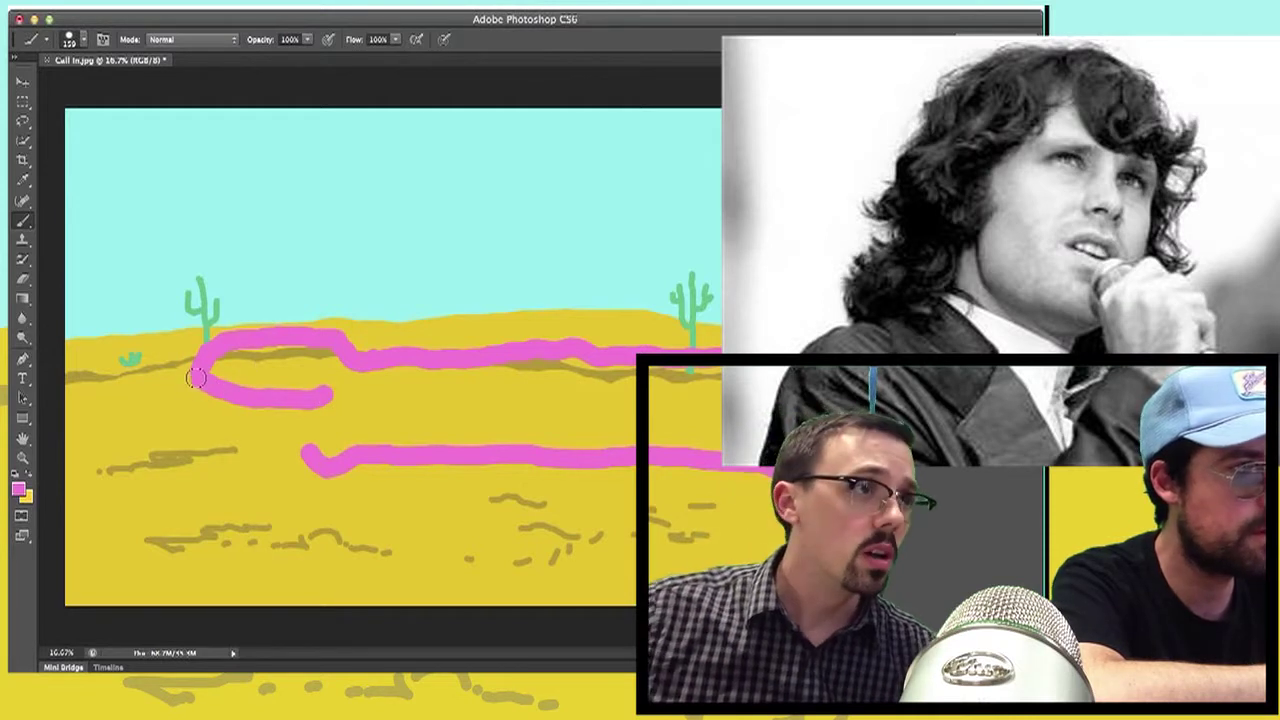
{"action": "mouse_move", "coordinate": [196, 377]}
{"action": "left_mouse_down"}
{"action": "mouse_move", "coordinate": [202, 487]}
{"action": "mouse_move", "coordinate": [240, 501]}
{"action": "mouse_move", "coordinate": [306, 489]}
{"action": "mouse_move", "coordinate": [380, 449]}
{"action": "mouse_move", "coordinate": [801, 405]}
{"action": "mouse_move", "coordinate": [678, 393]}
{"action": "mouse_move", "coordinate": [798, 369]}
{"action": "mouse_move", "coordinate": [595, 366]}
{"action": "left_mouse_up"}
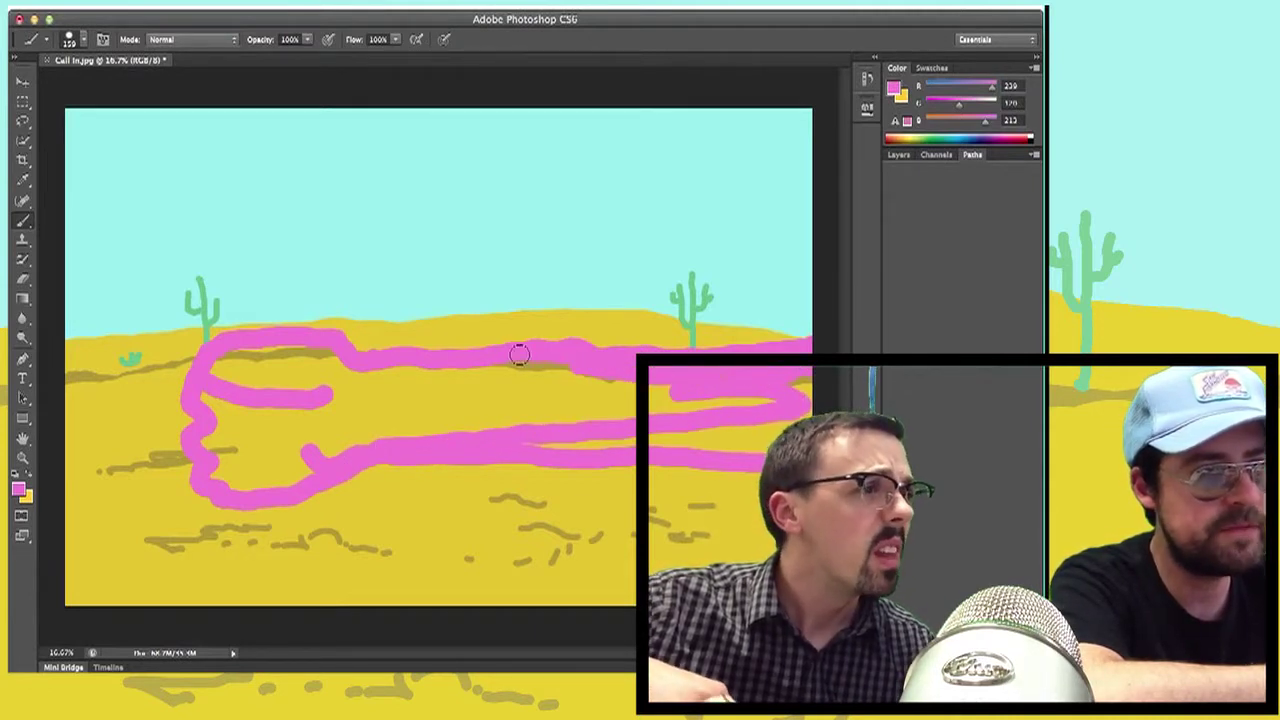
{"action": "mouse_move", "coordinate": [519, 354]}
{"action": "left_mouse_down"}
{"action": "mouse_move", "coordinate": [412, 377]}
{"action": "mouse_move", "coordinate": [431, 366]}
{"action": "mouse_move", "coordinate": [282, 370]}
{"action": "mouse_move", "coordinate": [302, 355]}
{"action": "mouse_move", "coordinate": [289, 333]}
{"action": "mouse_move", "coordinate": [273, 371]}
{"action": "mouse_move", "coordinate": [316, 370]}
{"action": "mouse_move", "coordinate": [262, 341]}
{"action": "mouse_move", "coordinate": [227, 355]}
{"action": "mouse_move", "coordinate": [216, 384]}
{"action": "mouse_move", "coordinate": [207, 377]}
{"action": "mouse_move", "coordinate": [207, 472]}
{"action": "mouse_move", "coordinate": [208, 448]}
{"action": "mouse_move", "coordinate": [253, 394]}
{"action": "mouse_move", "coordinate": [240, 374]}
{"action": "mouse_move", "coordinate": [279, 393]}
{"action": "left_mouse_up"}
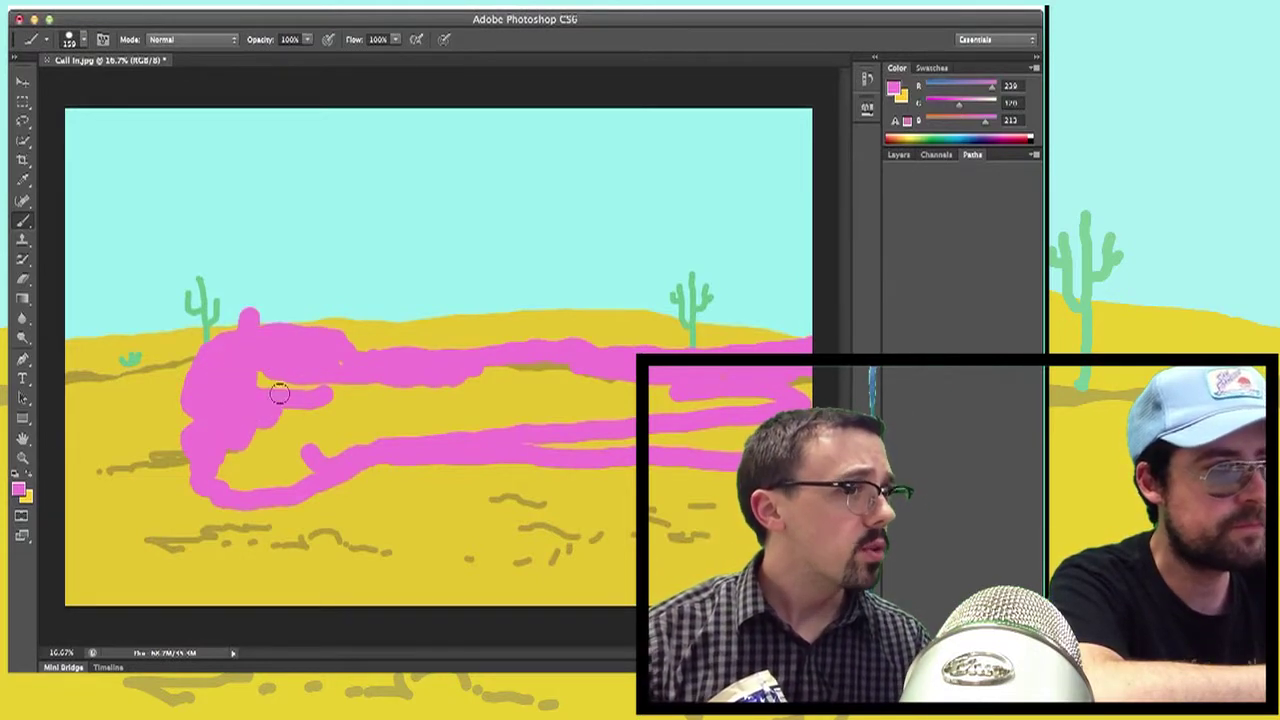
Step: Fill the fist and the gaps along the arm with solid pink
{"action": "mouse_move", "coordinate": [221, 341]}
{"action": "left_mouse_down"}
{"action": "mouse_move", "coordinate": [258, 316]}
{"action": "mouse_move", "coordinate": [330, 330]}
{"action": "mouse_move", "coordinate": [373, 358]}
{"action": "left_mouse_up"}
{"action": "mouse_move", "coordinate": [298, 319]}
{"action": "left_mouse_down"}
{"action": "mouse_move", "coordinate": [307, 449]}
{"action": "mouse_move", "coordinate": [261, 440]}
{"action": "mouse_move", "coordinate": [259, 385]}
{"action": "mouse_move", "coordinate": [276, 369]}
{"action": "mouse_move", "coordinate": [232, 420]}
{"action": "mouse_move", "coordinate": [242, 452]}
{"action": "mouse_move", "coordinate": [223, 466]}
{"action": "mouse_move", "coordinate": [237, 479]}
{"action": "mouse_move", "coordinate": [228, 490]}
{"action": "mouse_move", "coordinate": [211, 479]}
{"action": "mouse_move", "coordinate": [316, 453]}
{"action": "mouse_move", "coordinate": [310, 464]}
{"action": "mouse_move", "coordinate": [271, 417]}
{"action": "left_mouse_up"}
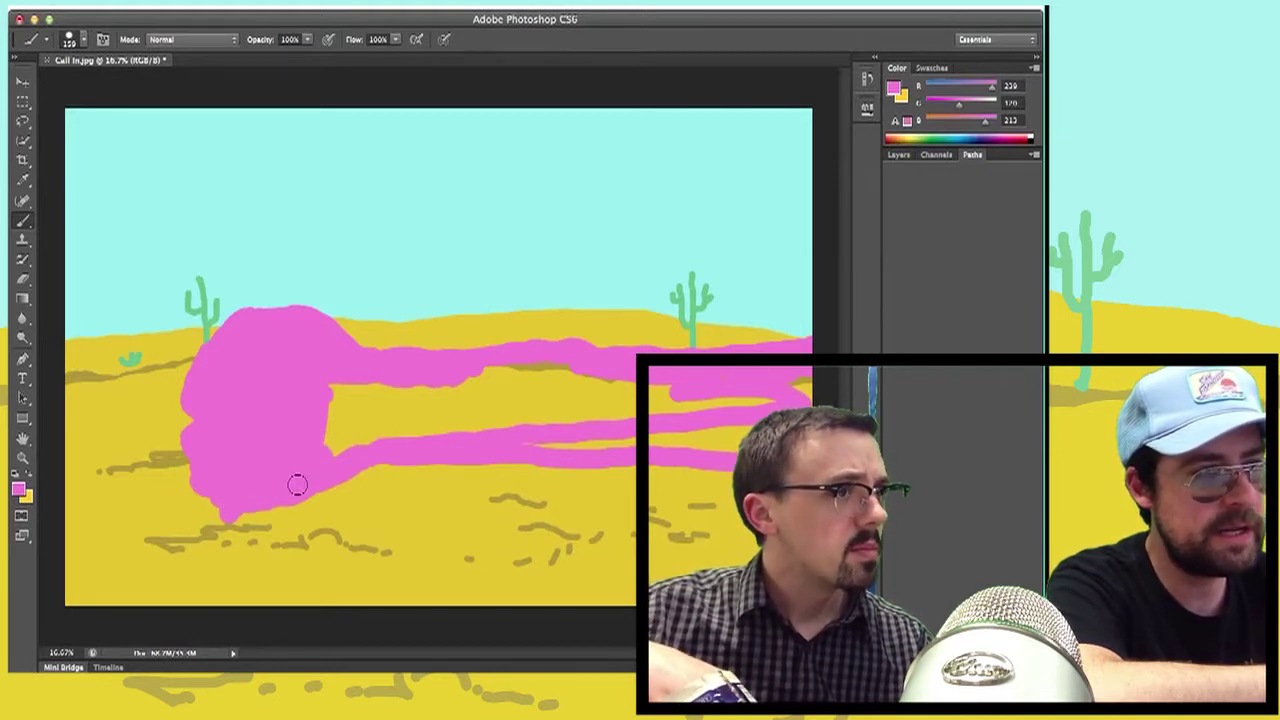
{"action": "mouse_move", "coordinate": [297, 485]}
{"action": "left_mouse_down"}
{"action": "mouse_move", "coordinate": [368, 434]}
{"action": "mouse_move", "coordinate": [348, 430]}
{"action": "mouse_move", "coordinate": [357, 393]}
{"action": "mouse_move", "coordinate": [310, 395]}
{"action": "mouse_move", "coordinate": [452, 374]}
{"action": "mouse_move", "coordinate": [612, 378]}
{"action": "mouse_move", "coordinate": [486, 378]}
{"action": "mouse_move", "coordinate": [388, 427]}
{"action": "mouse_move", "coordinate": [400, 429]}
{"action": "mouse_move", "coordinate": [314, 456]}
{"action": "mouse_move", "coordinate": [385, 397]}
{"action": "mouse_move", "coordinate": [363, 418]}
{"action": "mouse_move", "coordinate": [376, 399]}
{"action": "mouse_move", "coordinate": [472, 389]}
{"action": "mouse_move", "coordinate": [474, 411]}
{"action": "mouse_move", "coordinate": [501, 422]}
{"action": "mouse_move", "coordinate": [678, 434]}
{"action": "mouse_move", "coordinate": [615, 437]}
{"action": "mouse_move", "coordinate": [493, 421]}
{"action": "mouse_move", "coordinate": [598, 404]}
{"action": "mouse_move", "coordinate": [439, 404]}
{"action": "mouse_move", "coordinate": [818, 388]}
{"action": "mouse_move", "coordinate": [737, 436]}
{"action": "mouse_move", "coordinate": [669, 427]}
{"action": "mouse_move", "coordinate": [525, 441]}
{"action": "mouse_move", "coordinate": [611, 442]}
{"action": "mouse_move", "coordinate": [679, 417]}
{"action": "mouse_move", "coordinate": [651, 407]}
{"action": "mouse_move", "coordinate": [680, 431]}
{"action": "left_mouse_up"}
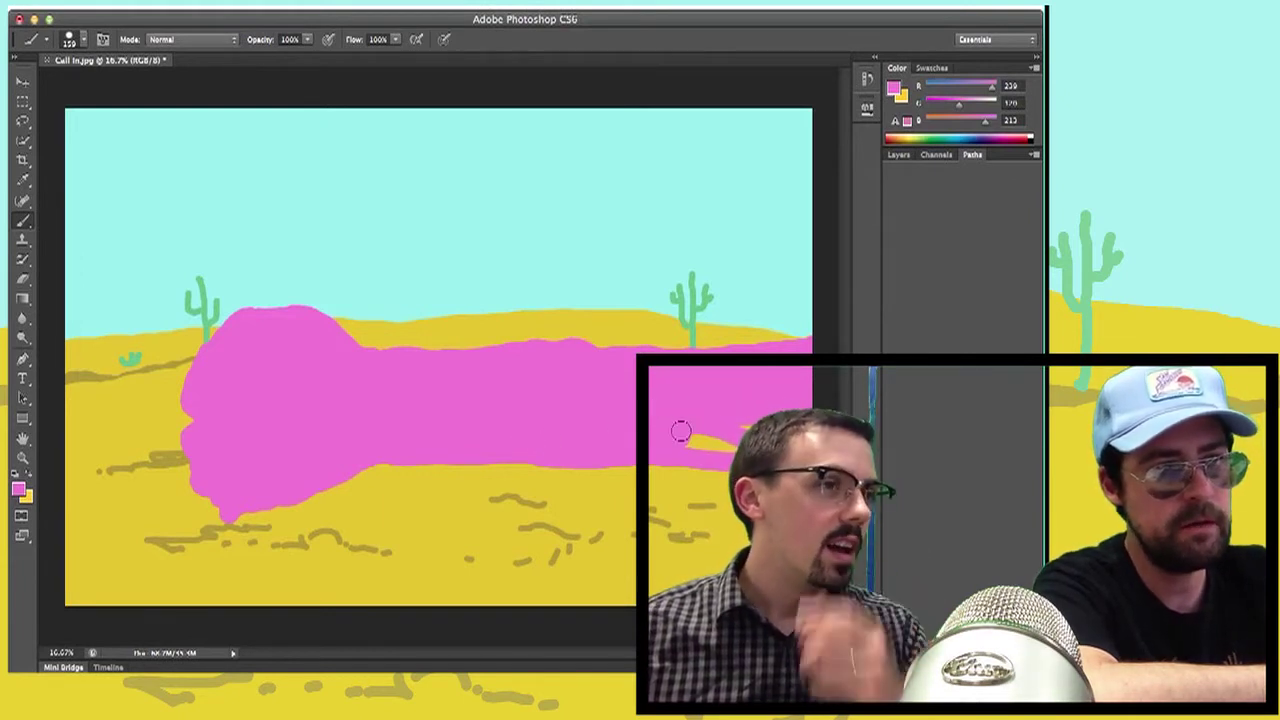
Step: Change the paint colour from pink to orange-brown (215, 98, 39)
{"action": "key", "text": "super+v"}
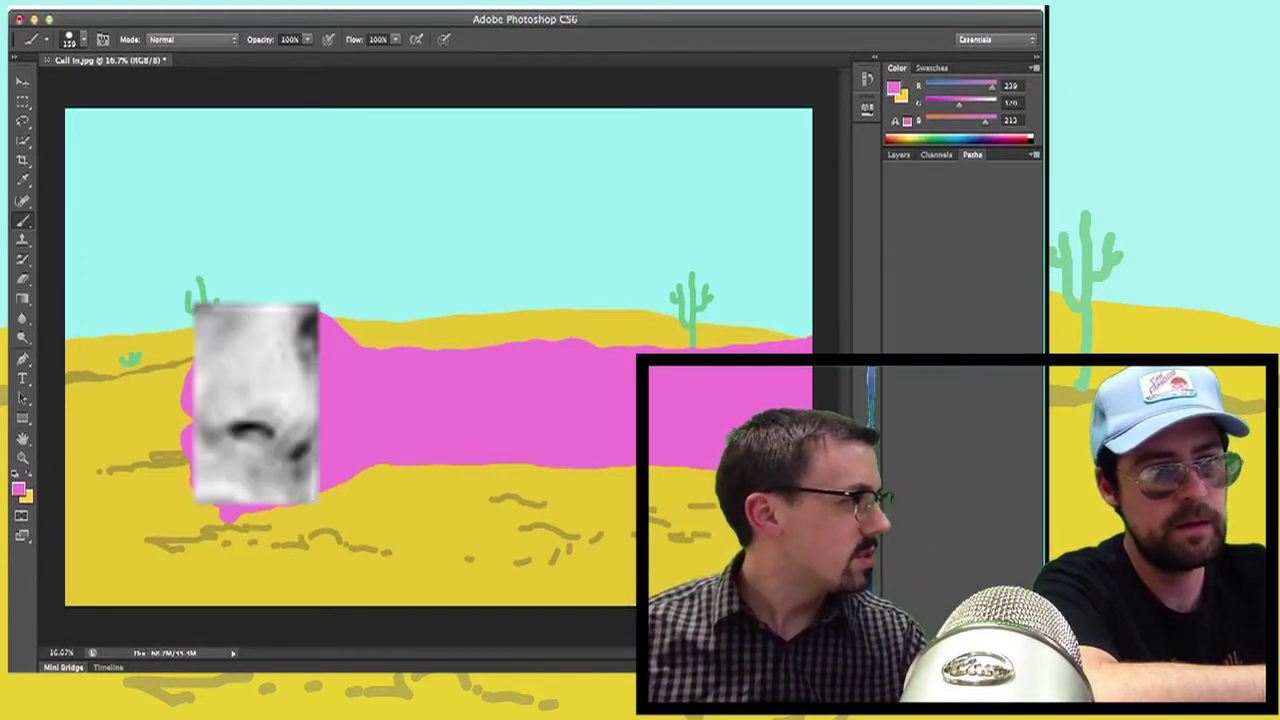
{"action": "key", "text": "super+z"}
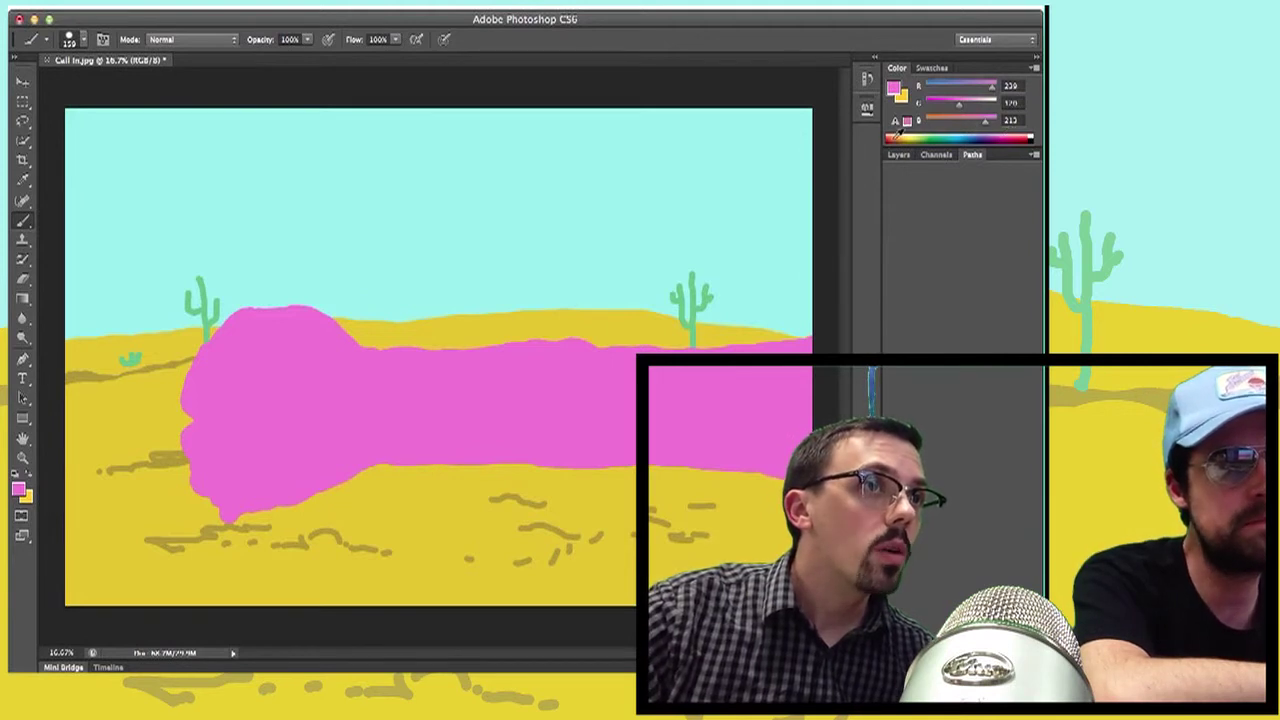
{"action": "left_click", "coordinate": [899, 131]}
{"action": "left_click", "coordinate": [893, 88]}
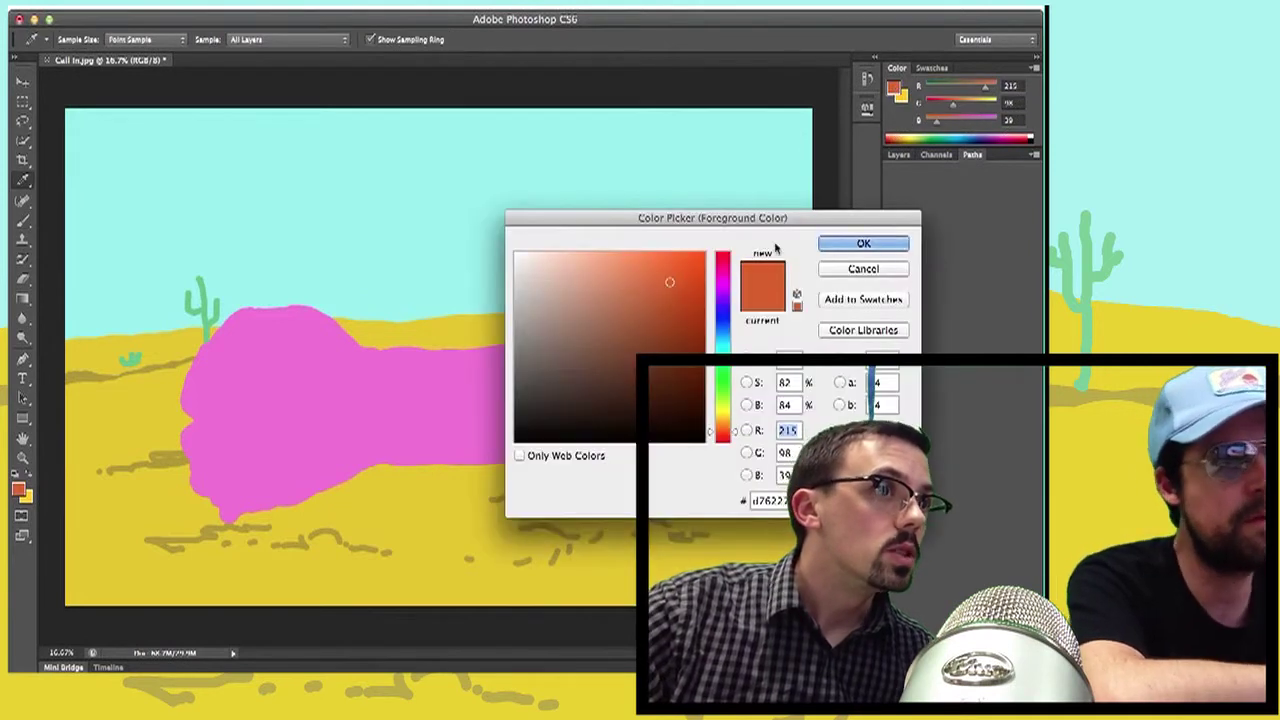
{"action": "key", "text": "Return"}
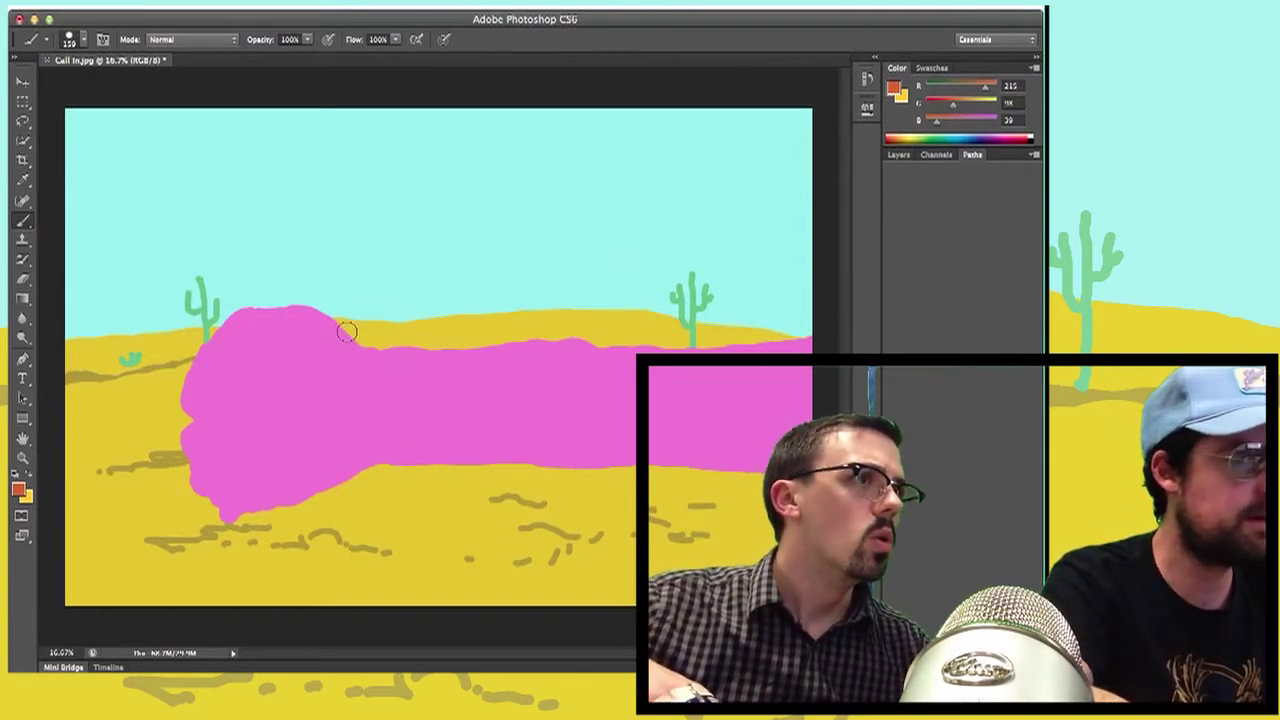
Step: Paint a solid orange bottle body over the fist with a tall neck rising into the sky
{"action": "mouse_move", "coordinate": [320, 346]}
{"action": "left_mouse_down"}
{"action": "mouse_move", "coordinate": [317, 310]}
{"action": "mouse_move", "coordinate": [292, 296]}
{"action": "mouse_move", "coordinate": [212, 308]}
{"action": "mouse_move", "coordinate": [248, 495]}
{"action": "mouse_move", "coordinate": [355, 488]}
{"action": "mouse_move", "coordinate": [322, 305]}
{"action": "mouse_move", "coordinate": [312, 335]}
{"action": "left_mouse_up"}
{"action": "mouse_move", "coordinate": [330, 393]}
{"action": "left_mouse_down"}
{"action": "mouse_move", "coordinate": [291, 369]}
{"action": "mouse_move", "coordinate": [293, 401]}
{"action": "mouse_move", "coordinate": [257, 343]}
{"action": "left_mouse_up"}
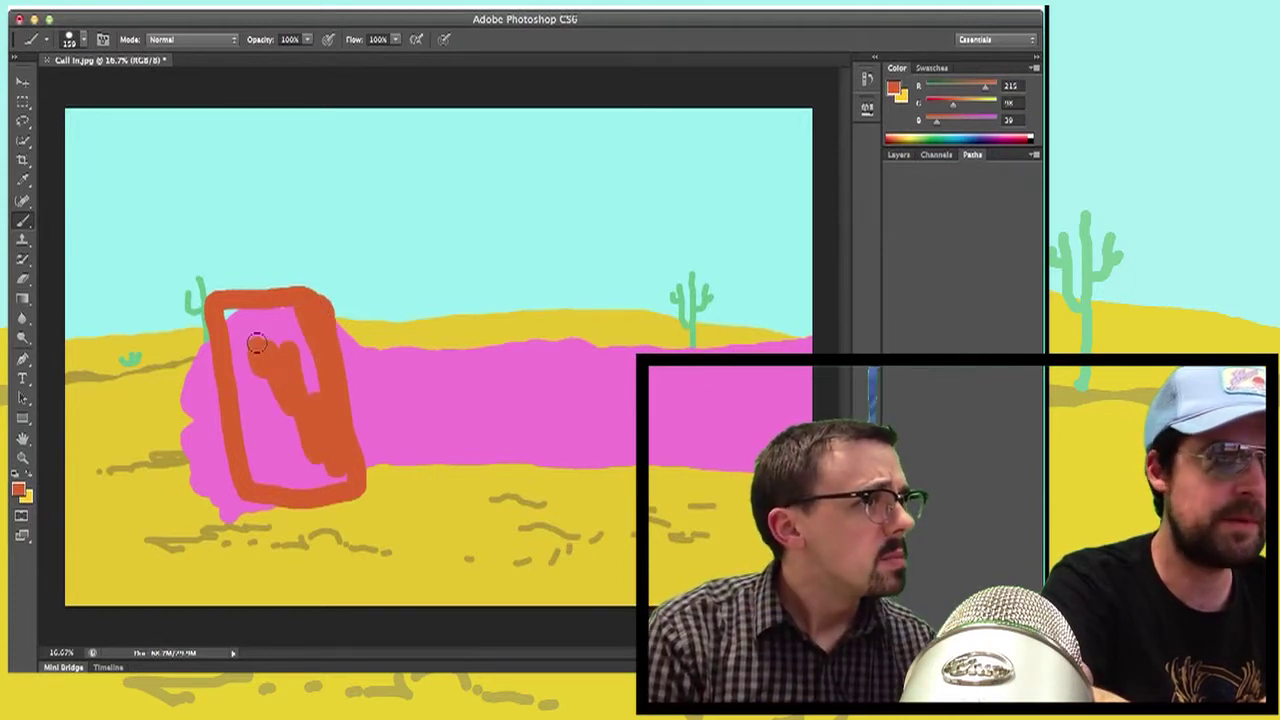
{"action": "mouse_move", "coordinate": [242, 291]}
{"action": "left_mouse_down"}
{"action": "mouse_move", "coordinate": [250, 233]}
{"action": "mouse_move", "coordinate": [245, 185]}
{"action": "mouse_move", "coordinate": [227, 167]}
{"action": "mouse_move", "coordinate": [283, 145]}
{"action": "mouse_move", "coordinate": [312, 230]}
{"action": "mouse_move", "coordinate": [302, 254]}
{"action": "mouse_move", "coordinate": [310, 233]}
{"action": "mouse_move", "coordinate": [326, 256]}
{"action": "mouse_move", "coordinate": [315, 311]}
{"action": "mouse_move", "coordinate": [327, 281]}
{"action": "mouse_move", "coordinate": [357, 386]}
{"action": "mouse_move", "coordinate": [369, 469]}
{"action": "mouse_move", "coordinate": [356, 483]}
{"action": "mouse_move", "coordinate": [309, 494]}
{"action": "mouse_move", "coordinate": [331, 466]}
{"action": "mouse_move", "coordinate": [288, 413]}
{"action": "mouse_move", "coordinate": [250, 282]}
{"action": "mouse_move", "coordinate": [254, 249]}
{"action": "mouse_move", "coordinate": [247, 277]}
{"action": "mouse_move", "coordinate": [269, 232]}
{"action": "mouse_move", "coordinate": [245, 176]}
{"action": "mouse_move", "coordinate": [252, 159]}
{"action": "mouse_move", "coordinate": [285, 150]}
{"action": "left_mouse_up"}
{"action": "left_click_drag", "start_coordinate": [300, 228], "coordinate": [270, 180]}
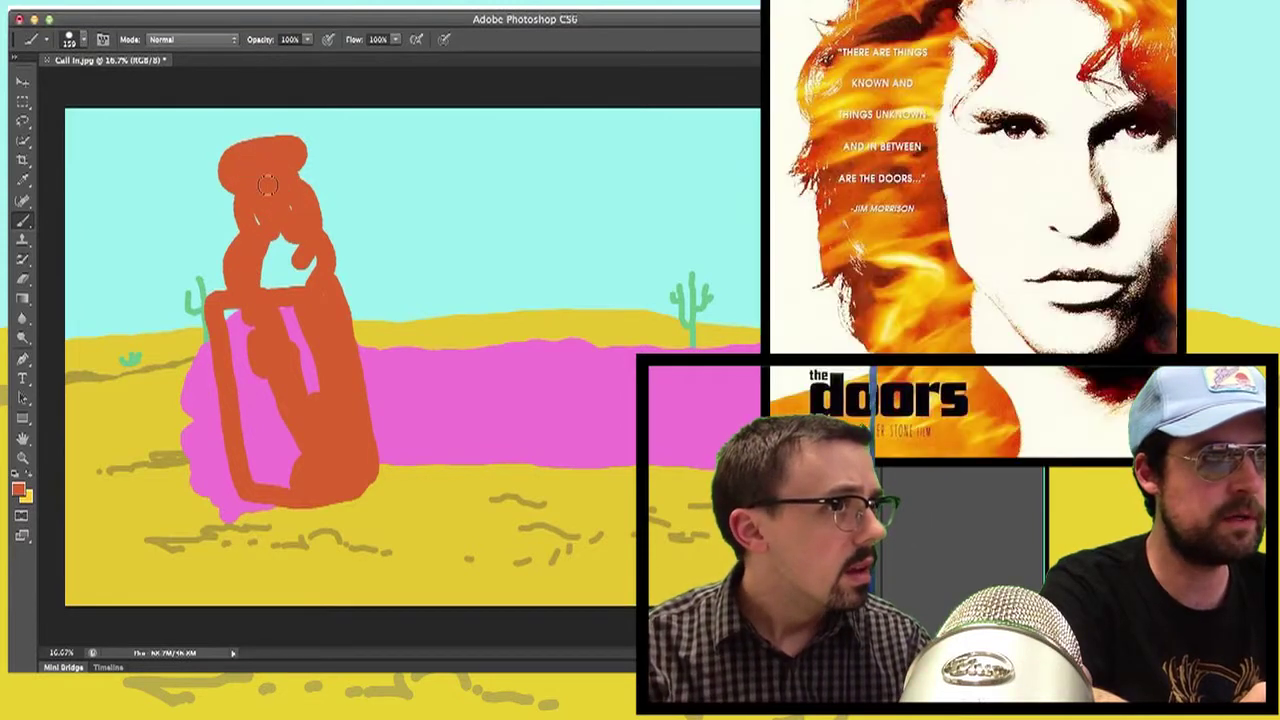
{"action": "mouse_move", "coordinate": [267, 186]}
{"action": "left_mouse_down"}
{"action": "mouse_move", "coordinate": [312, 278]}
{"action": "mouse_move", "coordinate": [275, 208]}
{"action": "mouse_move", "coordinate": [271, 268]}
{"action": "mouse_move", "coordinate": [262, 258]}
{"action": "mouse_move", "coordinate": [271, 376]}
{"action": "mouse_move", "coordinate": [231, 312]}
{"action": "mouse_move", "coordinate": [230, 330]}
{"action": "mouse_move", "coordinate": [269, 359]}
{"action": "mouse_move", "coordinate": [266, 378]}
{"action": "mouse_move", "coordinate": [288, 366]}
{"action": "mouse_move", "coordinate": [278, 304]}
{"action": "mouse_move", "coordinate": [294, 314]}
{"action": "mouse_move", "coordinate": [312, 402]}
{"action": "mouse_move", "coordinate": [271, 365]}
{"action": "mouse_move", "coordinate": [248, 421]}
{"action": "mouse_move", "coordinate": [246, 373]}
{"action": "mouse_move", "coordinate": [295, 467]}
{"action": "mouse_move", "coordinate": [285, 442]}
{"action": "mouse_move", "coordinate": [265, 467]}
{"action": "mouse_move", "coordinate": [255, 433]}
{"action": "mouse_move", "coordinate": [257, 466]}
{"action": "mouse_move", "coordinate": [245, 432]}
{"action": "mouse_move", "coordinate": [262, 467]}
{"action": "mouse_move", "coordinate": [293, 478]}
{"action": "left_mouse_up"}
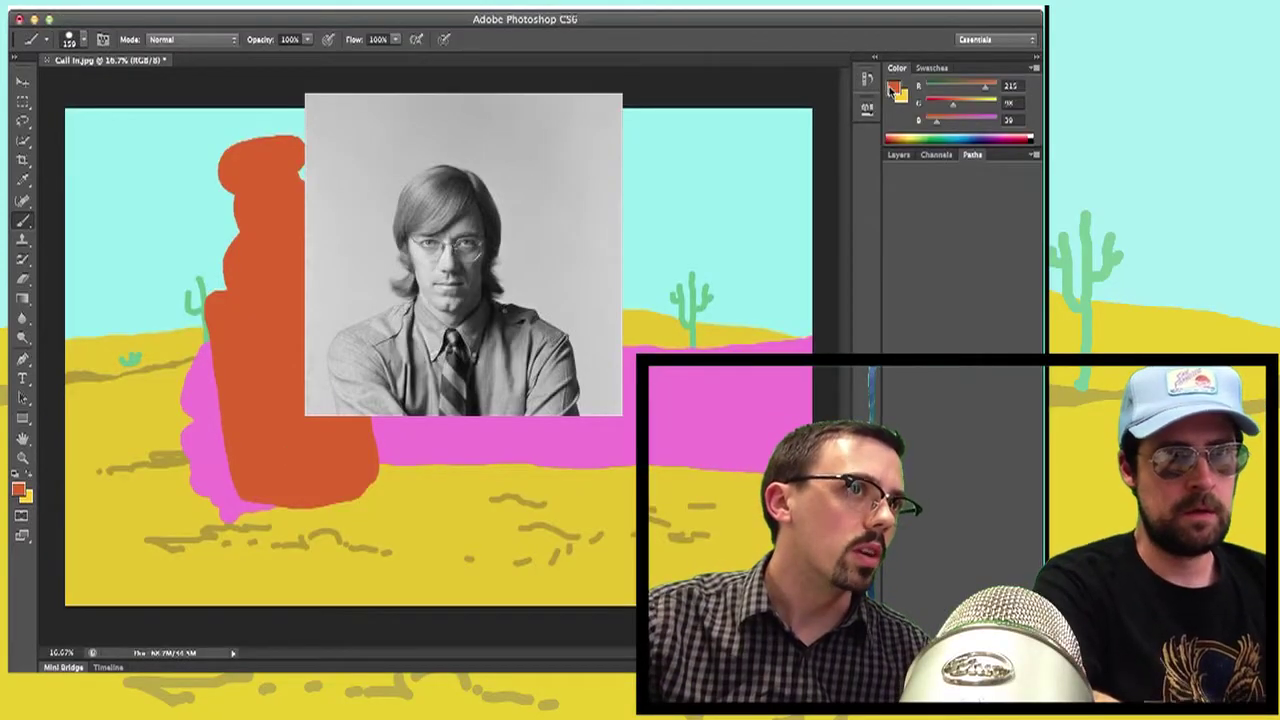
Step: Switch the paint colour to white and brush a rounded rectangular label onto the bottle's lower front
{"action": "left_click", "coordinate": [894, 89]}
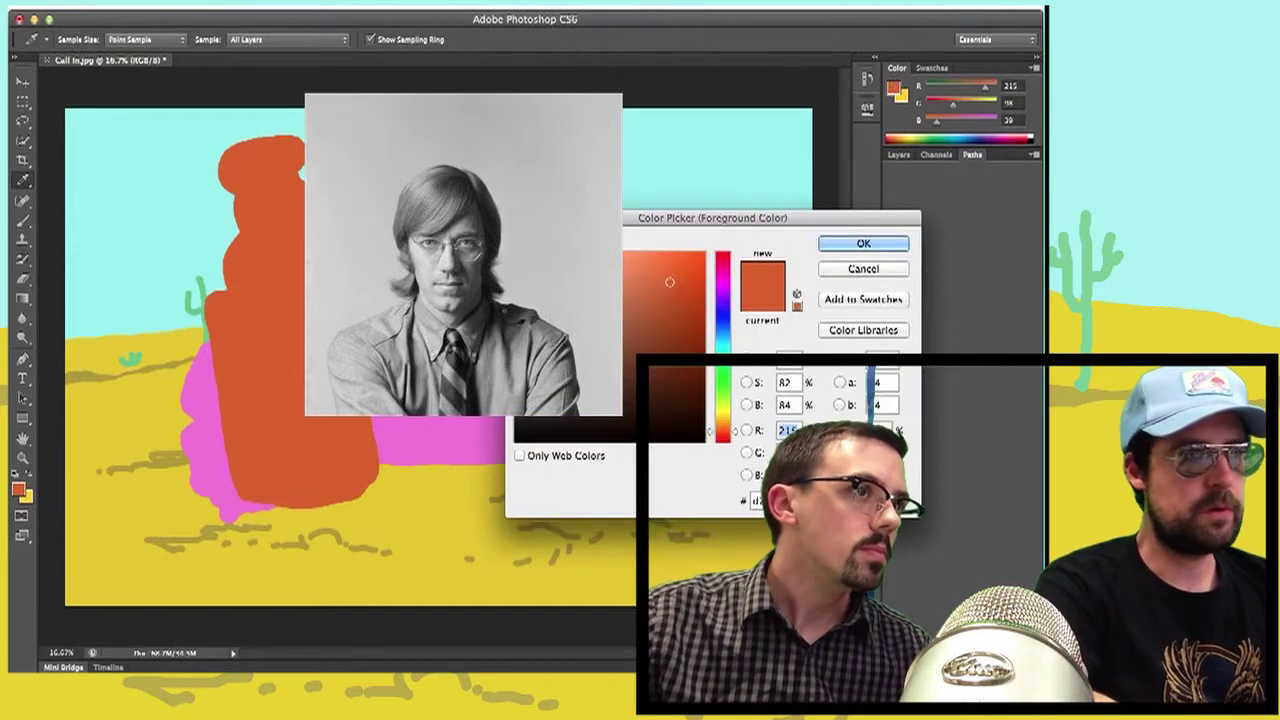
{"action": "left_click", "coordinate": [872, 248]}
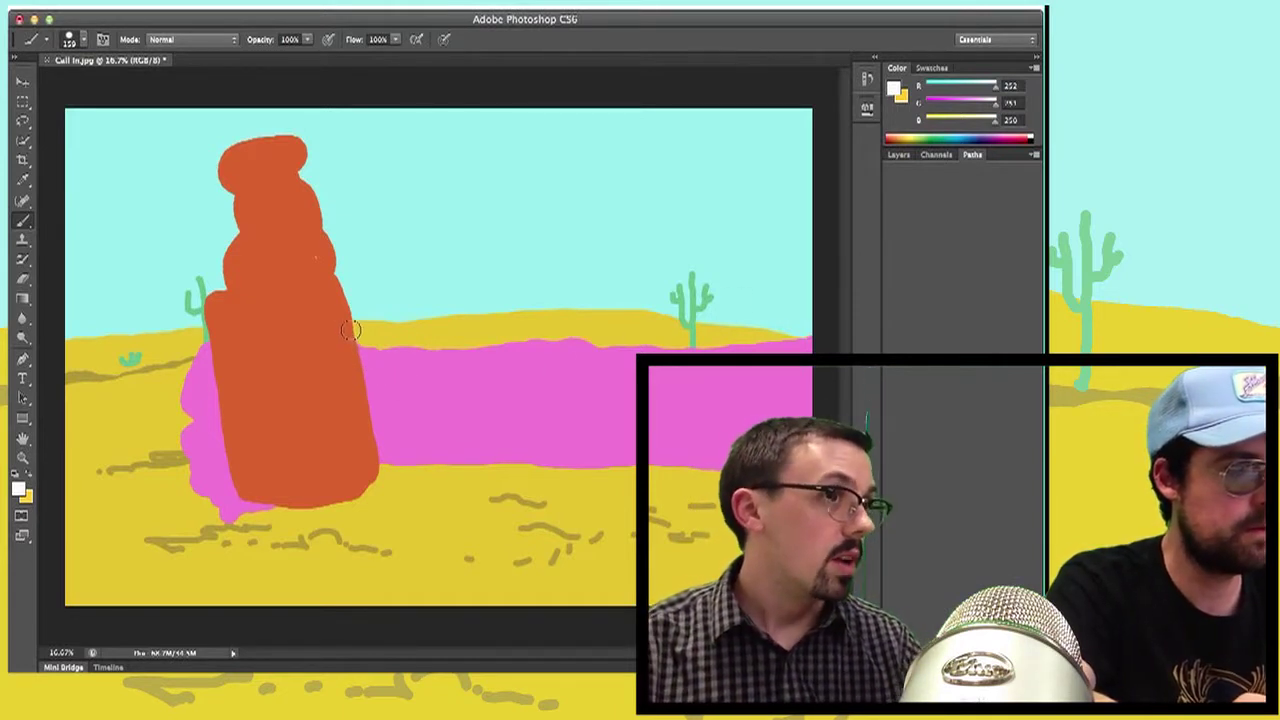
{"action": "mouse_move", "coordinate": [350, 324]}
{"action": "left_mouse_down"}
{"action": "mouse_move", "coordinate": [269, 358]}
{"action": "mouse_move", "coordinate": [305, 475]}
{"action": "mouse_move", "coordinate": [368, 425]}
{"action": "mouse_move", "coordinate": [345, 350]}
{"action": "mouse_move", "coordinate": [358, 425]}
{"action": "mouse_move", "coordinate": [327, 364]}
{"action": "mouse_move", "coordinate": [338, 425]}
{"action": "mouse_move", "coordinate": [332, 440]}
{"action": "mouse_move", "coordinate": [304, 384]}
{"action": "mouse_move", "coordinate": [305, 459]}
{"action": "mouse_move", "coordinate": [293, 398]}
{"action": "mouse_move", "coordinate": [315, 371]}
{"action": "mouse_move", "coordinate": [317, 454]}
{"action": "mouse_move", "coordinate": [371, 442]}
{"action": "mouse_move", "coordinate": [338, 468]}
{"action": "left_mouse_up"}
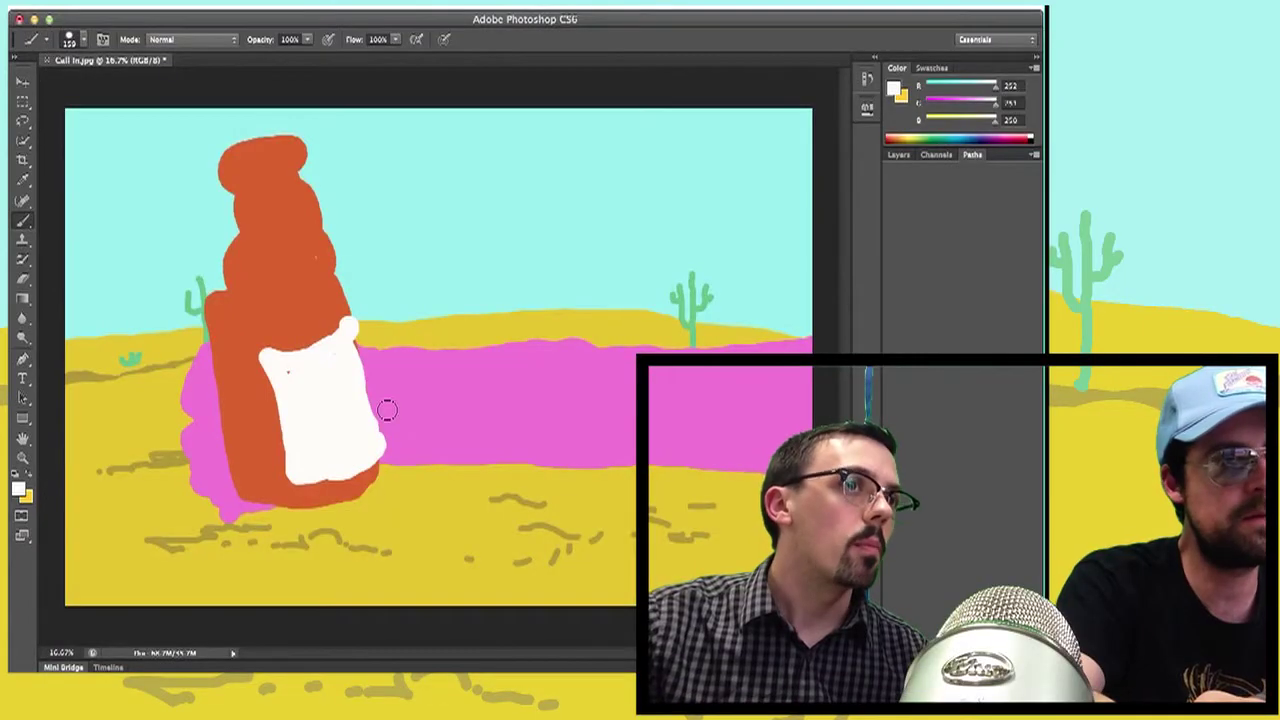
Step: Set black paint and a 41 px brush, then hand-letter WHISKE across the white label
{"action": "left_click", "coordinate": [1034, 146]}
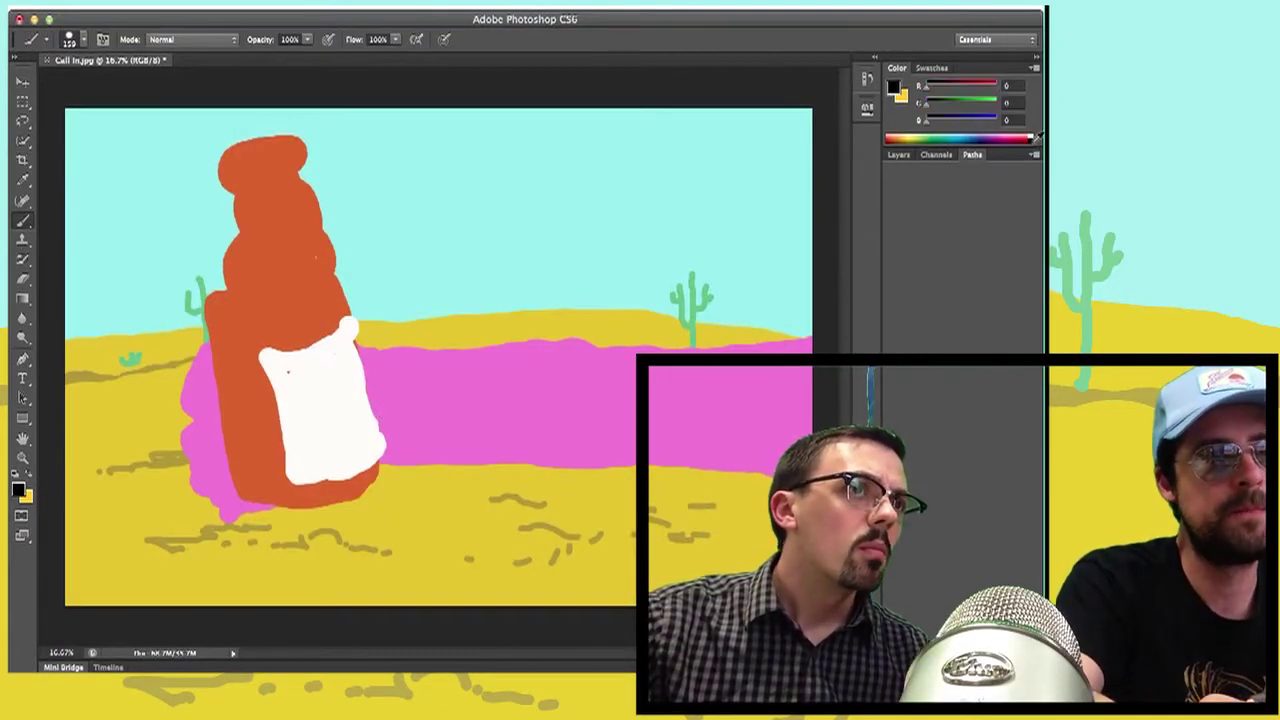
{"action": "left_click", "coordinate": [83, 40]}
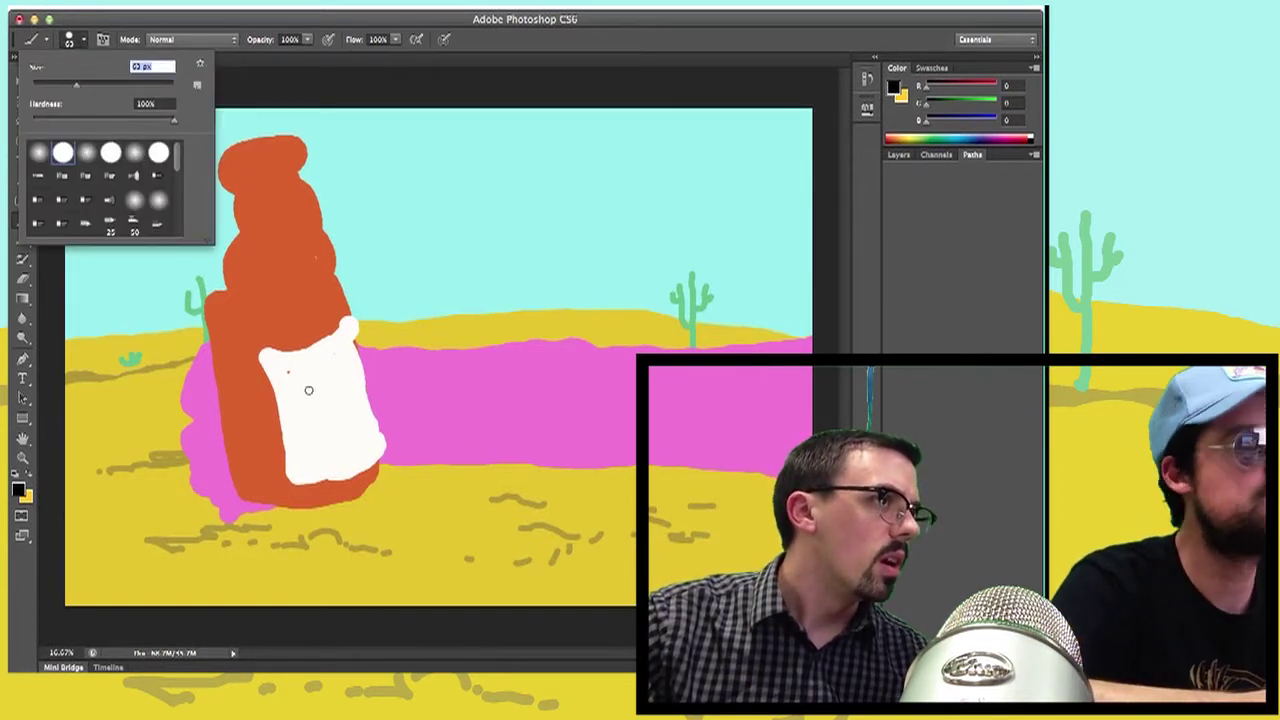
{"action": "left_click", "coordinate": [61, 85]}
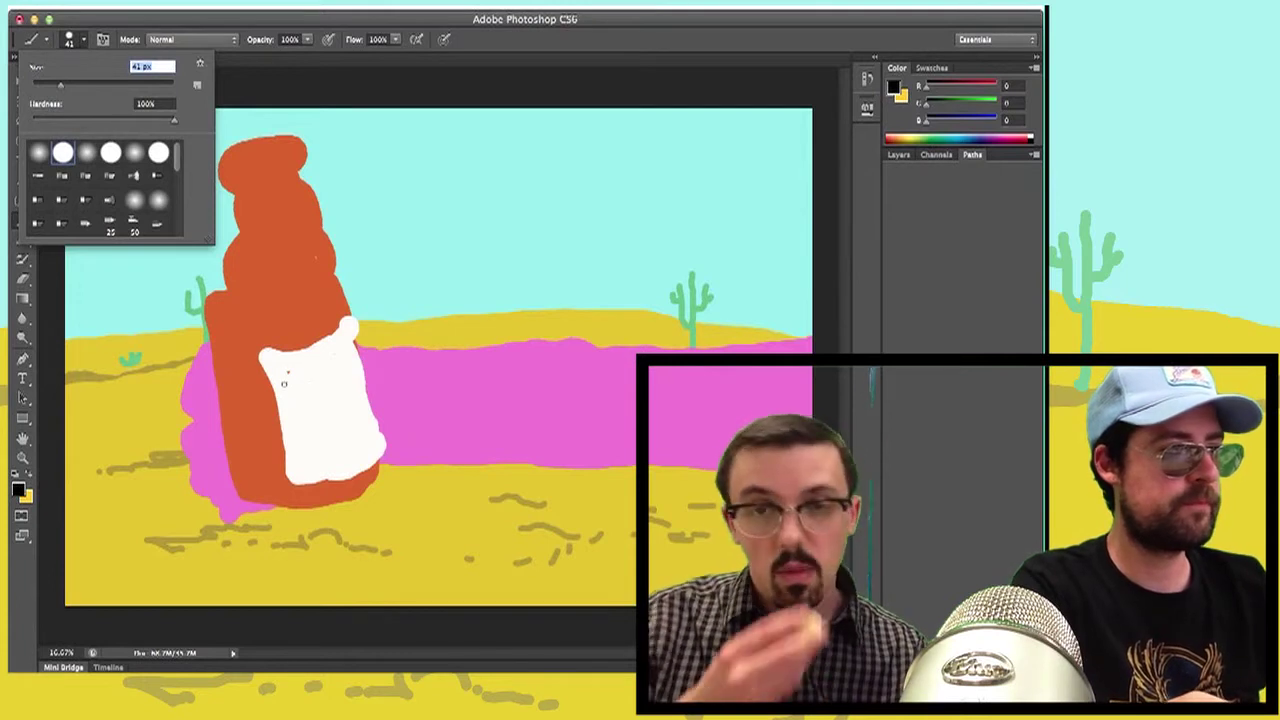
{"action": "mouse_move", "coordinate": [277, 377]}
{"action": "left_mouse_down"}
{"action": "mouse_move", "coordinate": [282, 398]}
{"action": "mouse_move", "coordinate": [304, 380]}
{"action": "mouse_move", "coordinate": [312, 404]}
{"action": "left_mouse_up"}
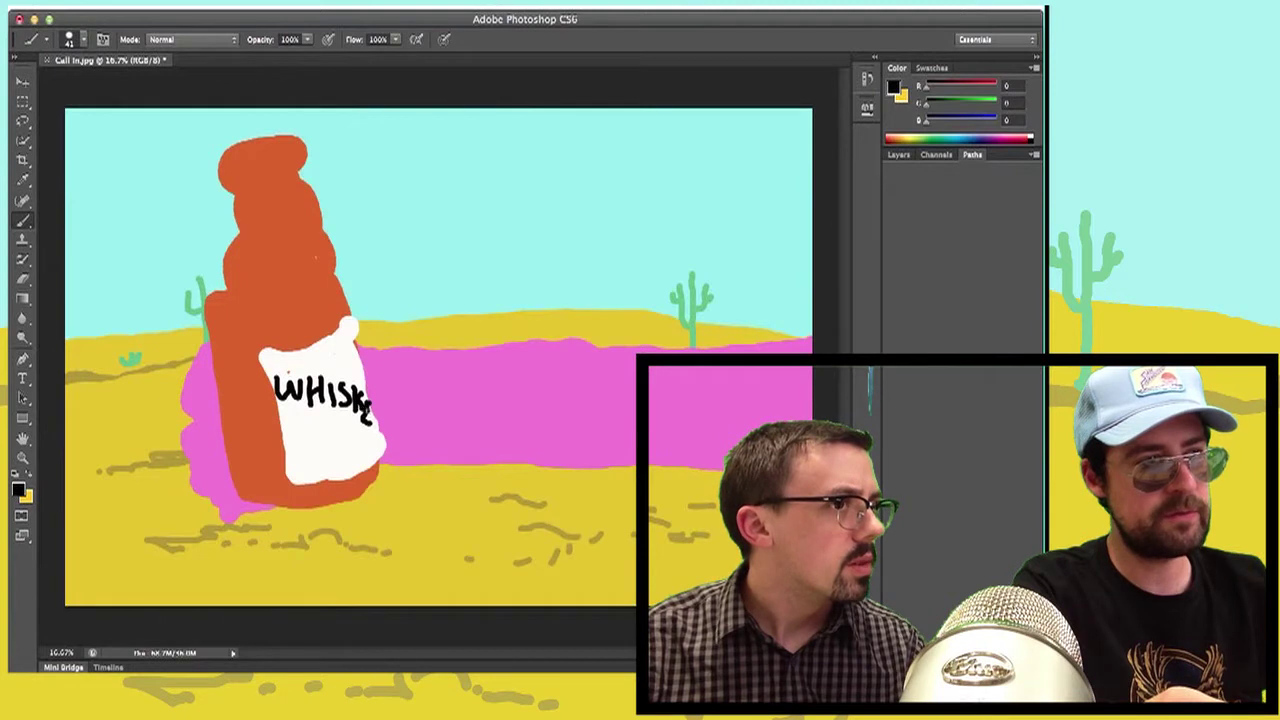
Step: Finish the Y of WHISKEY and sample the arm's pink (229, 170, 213) as the paint colour
{"action": "left_click_drag", "start_coordinate": [376, 426], "coordinate": [375, 456]}
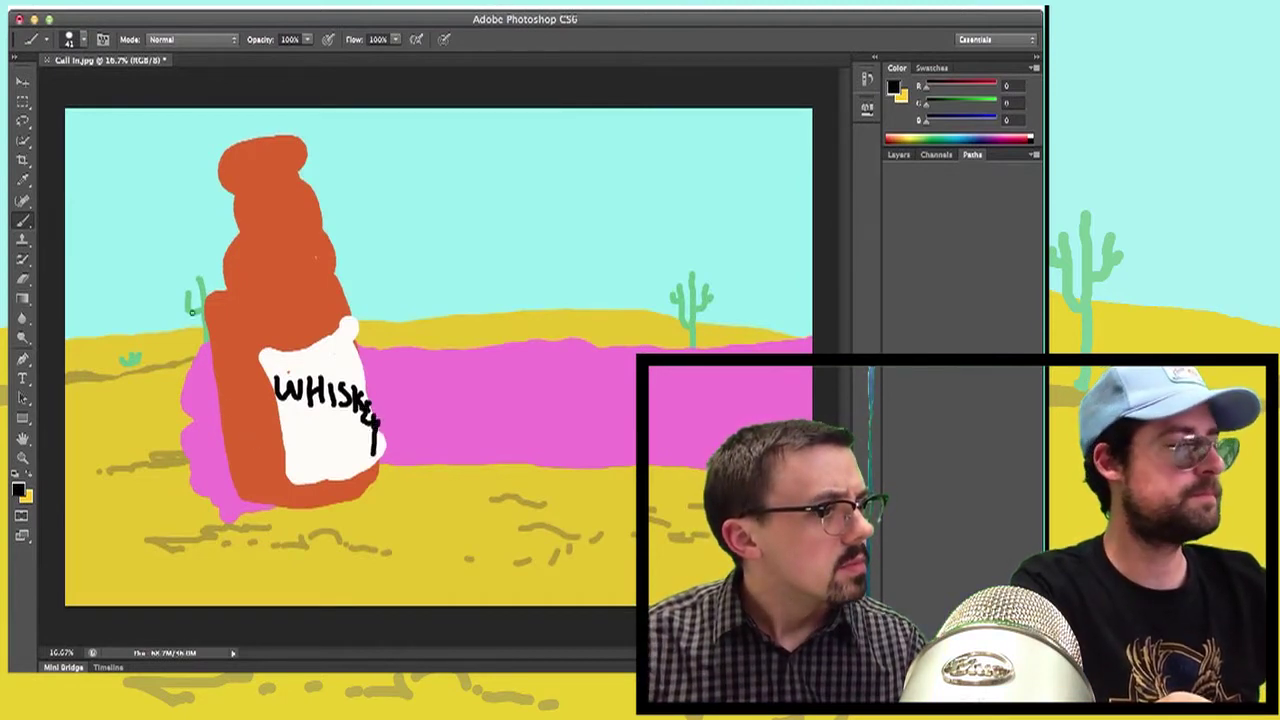
{"action": "key", "text": "i"}
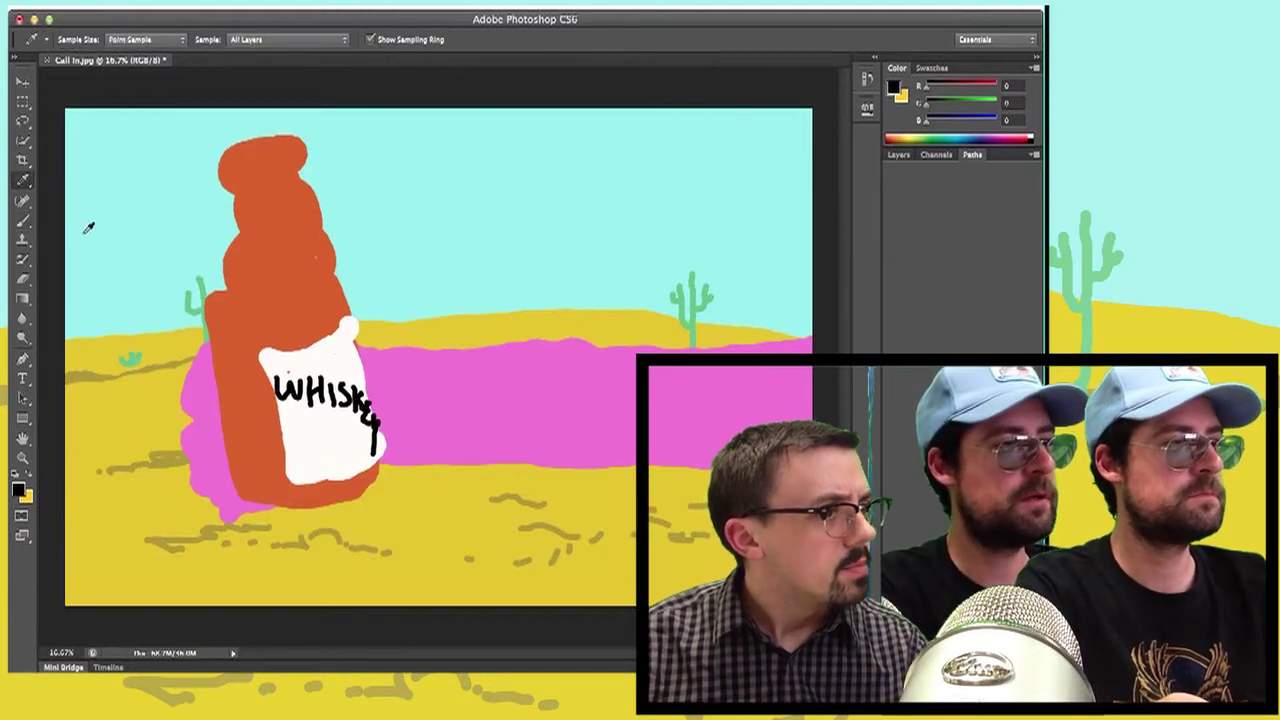
{"action": "left_click", "coordinate": [198, 386]}
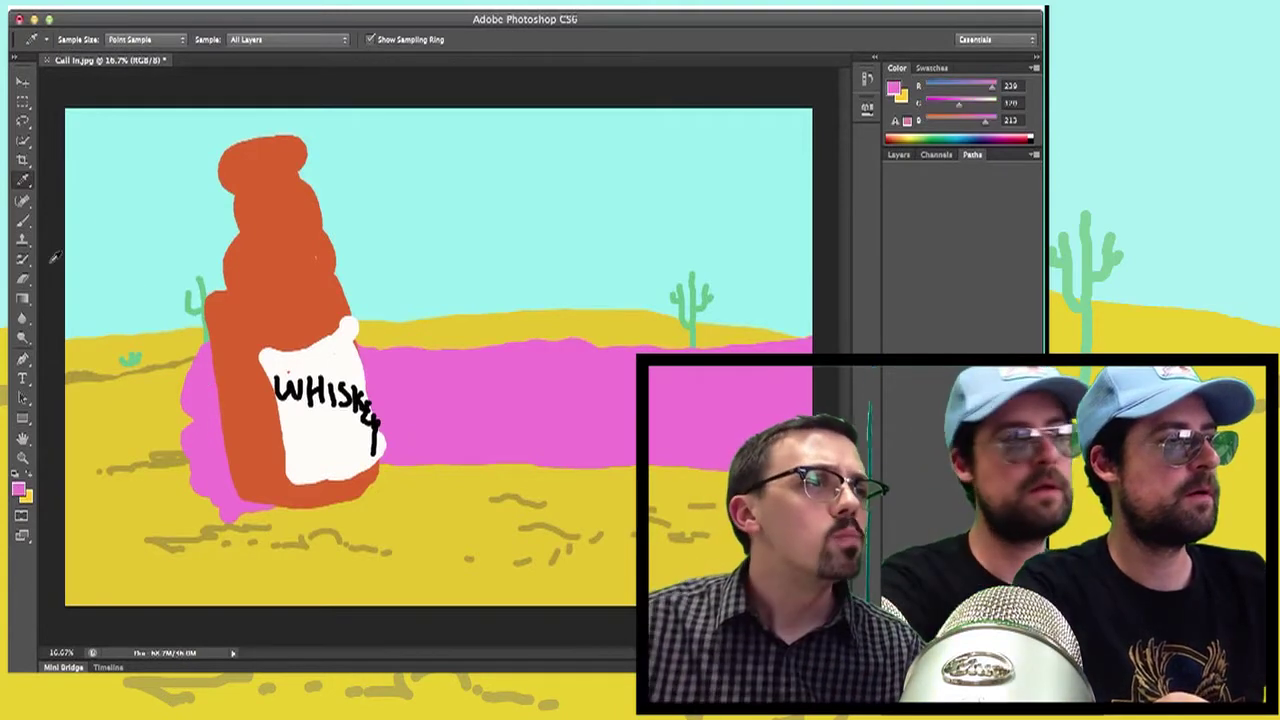
{"action": "left_click", "coordinate": [24, 220]}
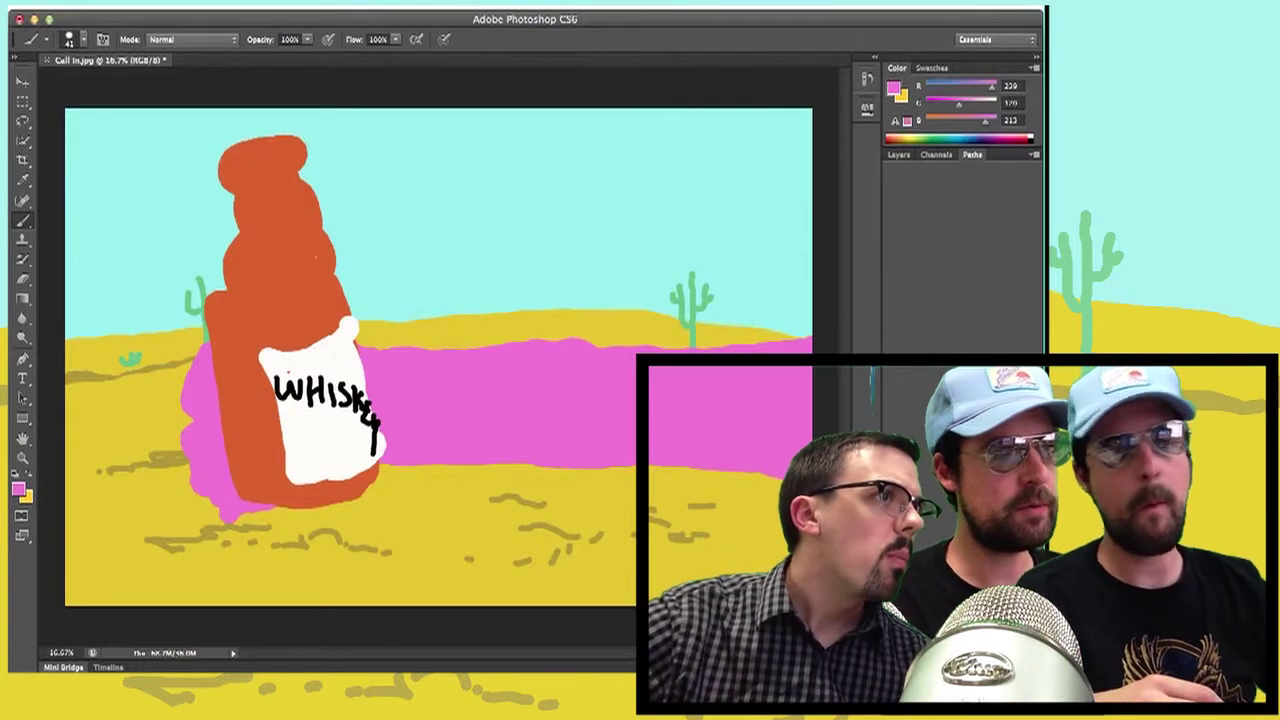
Step: Enlarge the brush to 77 px and paint a pink finger across the top of the label
{"action": "left_click", "coordinate": [82, 39]}
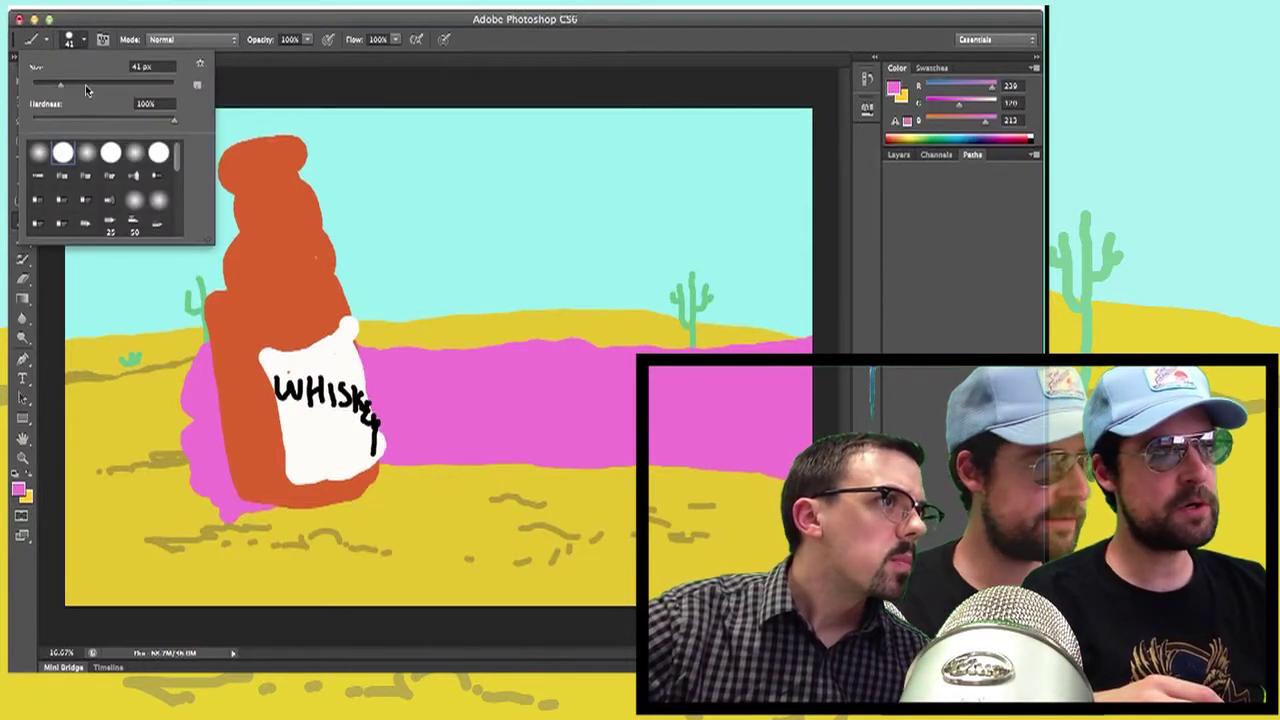
{"action": "left_click_drag", "start_coordinate": [85, 85], "coordinate": [88, 87]}
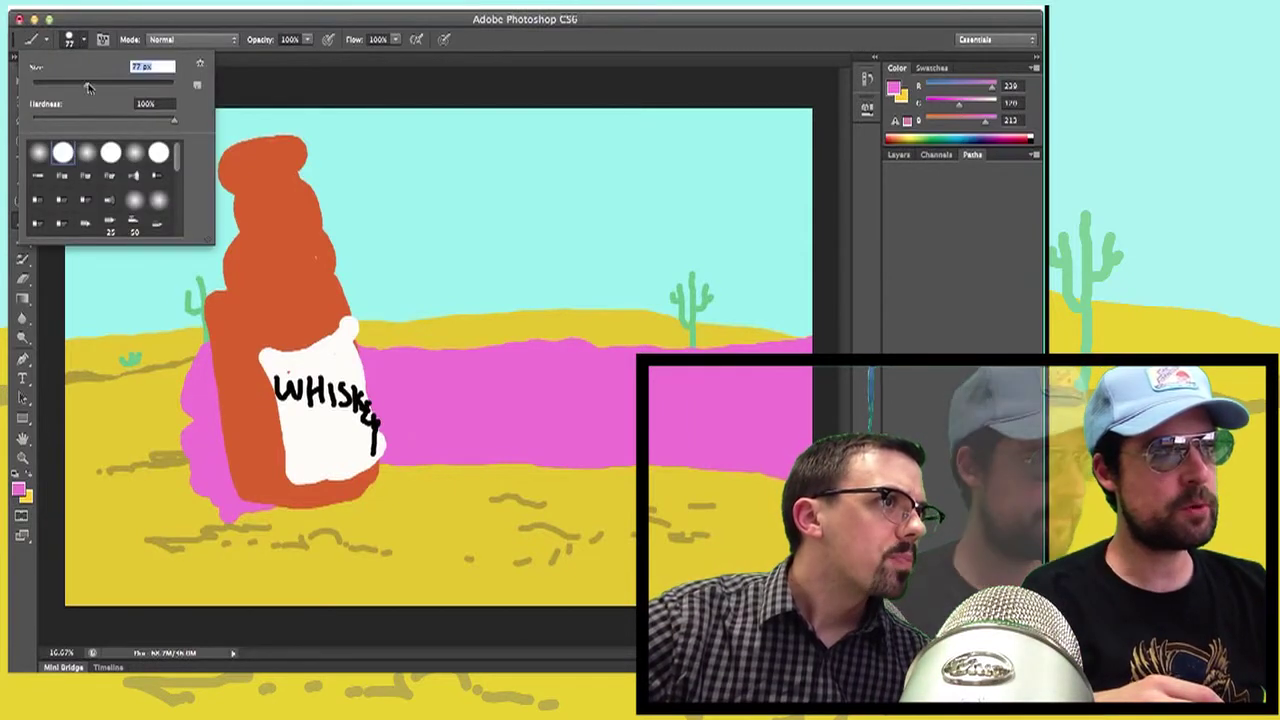
{"action": "left_click", "coordinate": [335, 348]}
{"action": "mouse_move", "coordinate": [338, 350]}
{"action": "left_mouse_down"}
{"action": "mouse_move", "coordinate": [307, 376]}
{"action": "mouse_move", "coordinate": [332, 352]}
{"action": "mouse_move", "coordinate": [240, 369]}
{"action": "mouse_move", "coordinate": [209, 356]}
{"action": "mouse_move", "coordinate": [234, 373]}
{"action": "mouse_move", "coordinate": [335, 358]}
{"action": "mouse_move", "coordinate": [262, 392]}
{"action": "mouse_move", "coordinate": [312, 368]}
{"action": "mouse_move", "coordinate": [236, 384]}
{"action": "mouse_move", "coordinate": [255, 387]}
{"action": "mouse_move", "coordinate": [212, 379]}
{"action": "mouse_move", "coordinate": [268, 376]}
{"action": "mouse_move", "coordinate": [256, 384]}
{"action": "mouse_move", "coordinate": [272, 386]}
{"action": "mouse_move", "coordinate": [224, 398]}
{"action": "mouse_move", "coordinate": [237, 413]}
{"action": "mouse_move", "coordinate": [355, 407]}
{"action": "mouse_move", "coordinate": [299, 429]}
{"action": "mouse_move", "coordinate": [231, 424]}
{"action": "left_mouse_up"}
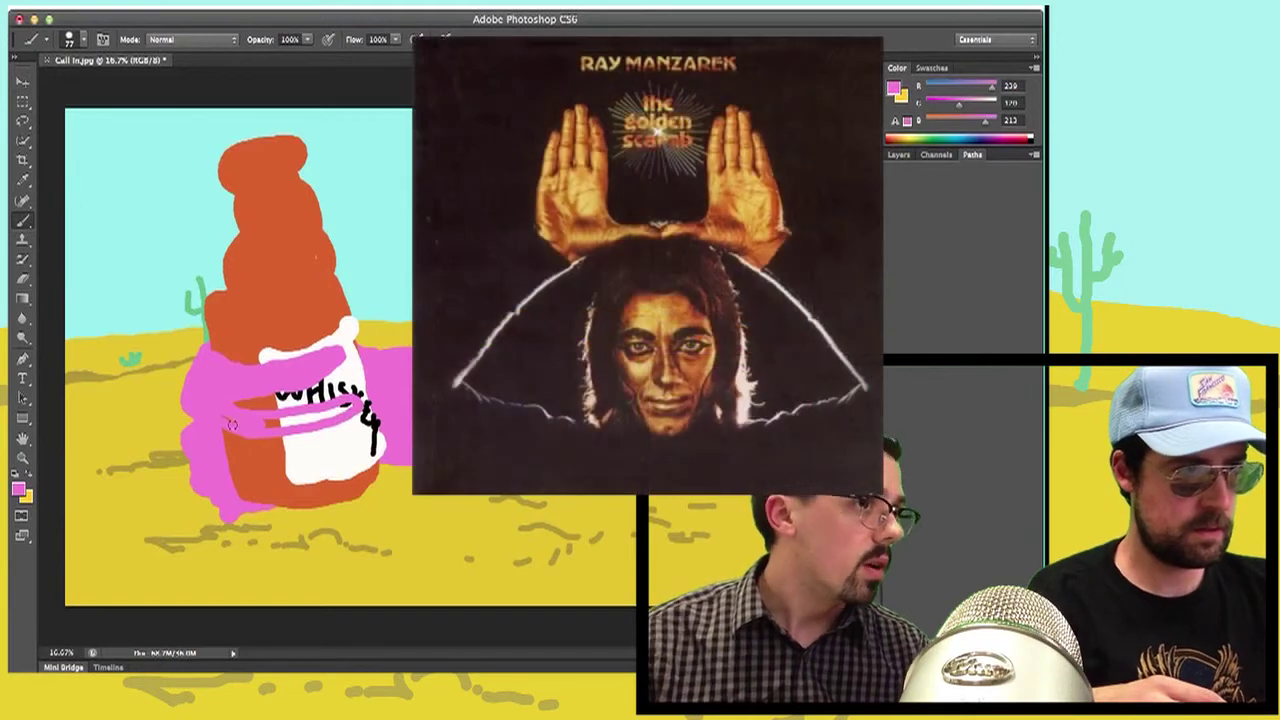
Step: Paint more pink fingers along the label's bottom edge and the lower bottle
{"action": "mouse_move", "coordinate": [307, 412]}
{"action": "left_mouse_down"}
{"action": "mouse_move", "coordinate": [354, 408]}
{"action": "mouse_move", "coordinate": [266, 430]}
{"action": "mouse_move", "coordinate": [278, 418]}
{"action": "left_mouse_up"}
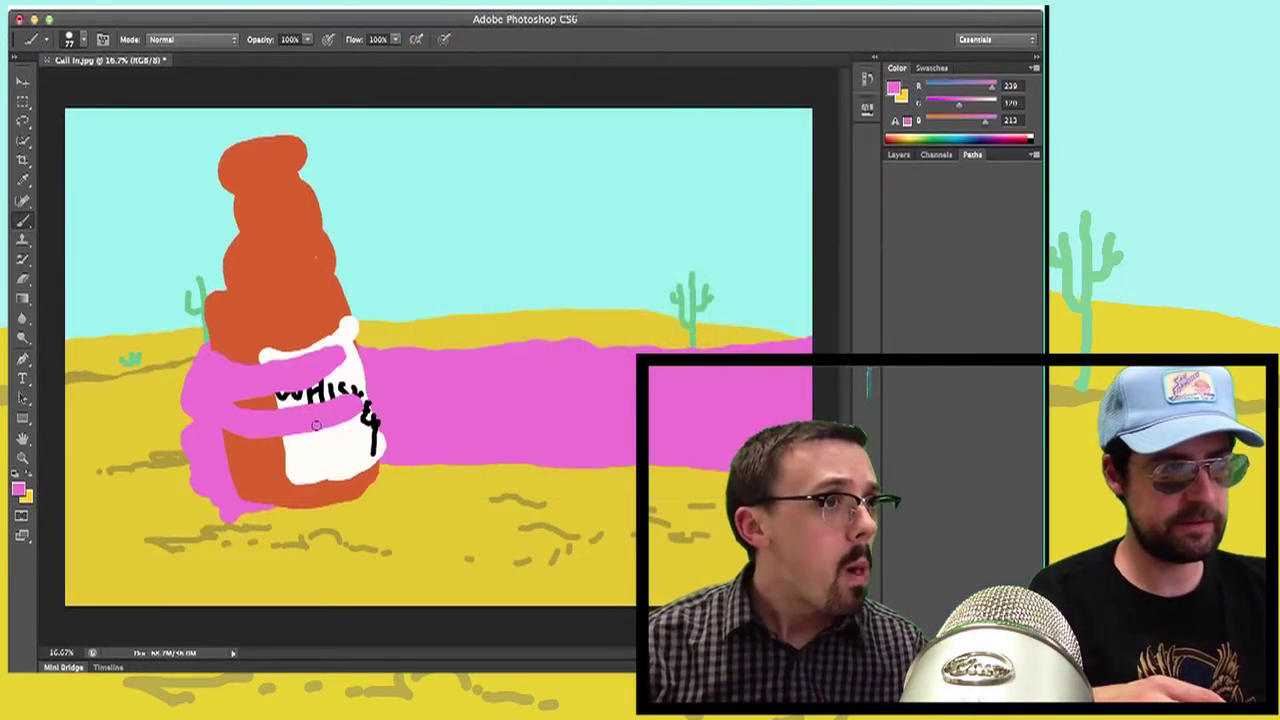
{"action": "mouse_move", "coordinate": [366, 450]}
{"action": "left_mouse_down"}
{"action": "mouse_move", "coordinate": [216, 454]}
{"action": "mouse_move", "coordinate": [351, 437]}
{"action": "mouse_move", "coordinate": [339, 451]}
{"action": "mouse_move", "coordinate": [237, 447]}
{"action": "left_mouse_up"}
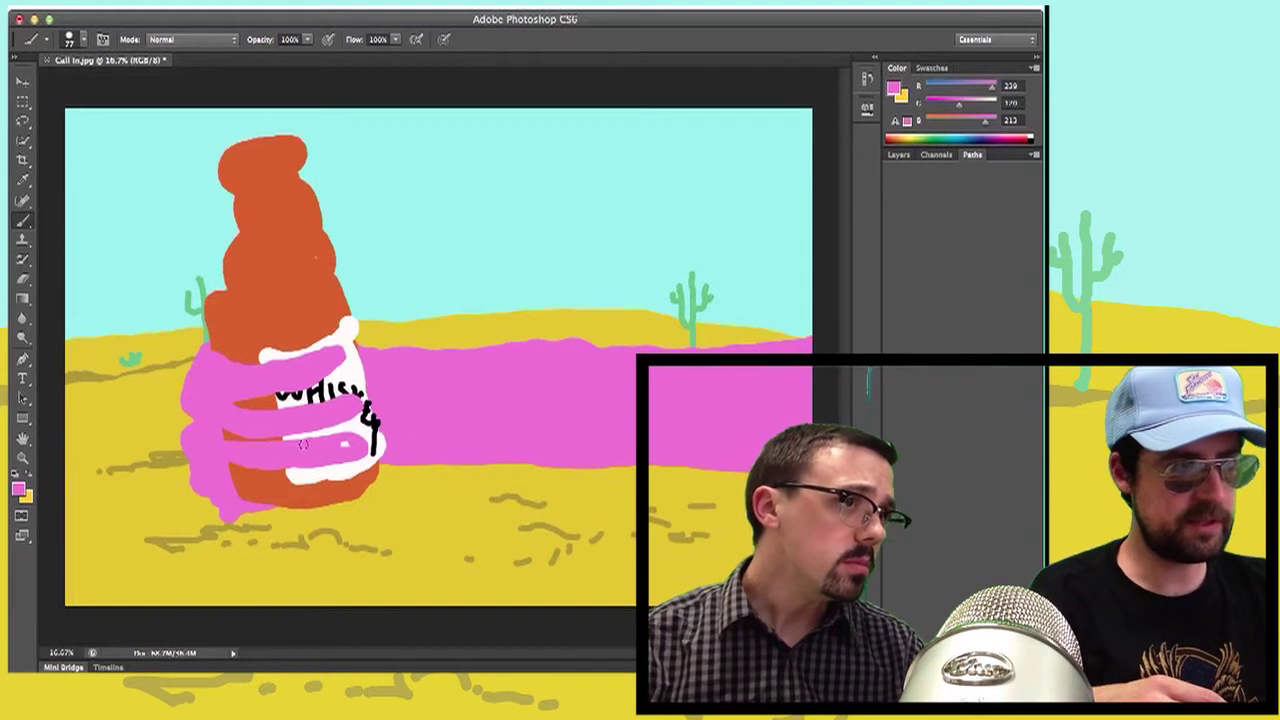
{"action": "mouse_move", "coordinate": [358, 470]}
{"action": "left_mouse_down"}
{"action": "mouse_move", "coordinate": [238, 482]}
{"action": "mouse_move", "coordinate": [250, 498]}
{"action": "mouse_move", "coordinate": [350, 485]}
{"action": "mouse_move", "coordinate": [241, 491]}
{"action": "left_mouse_up"}
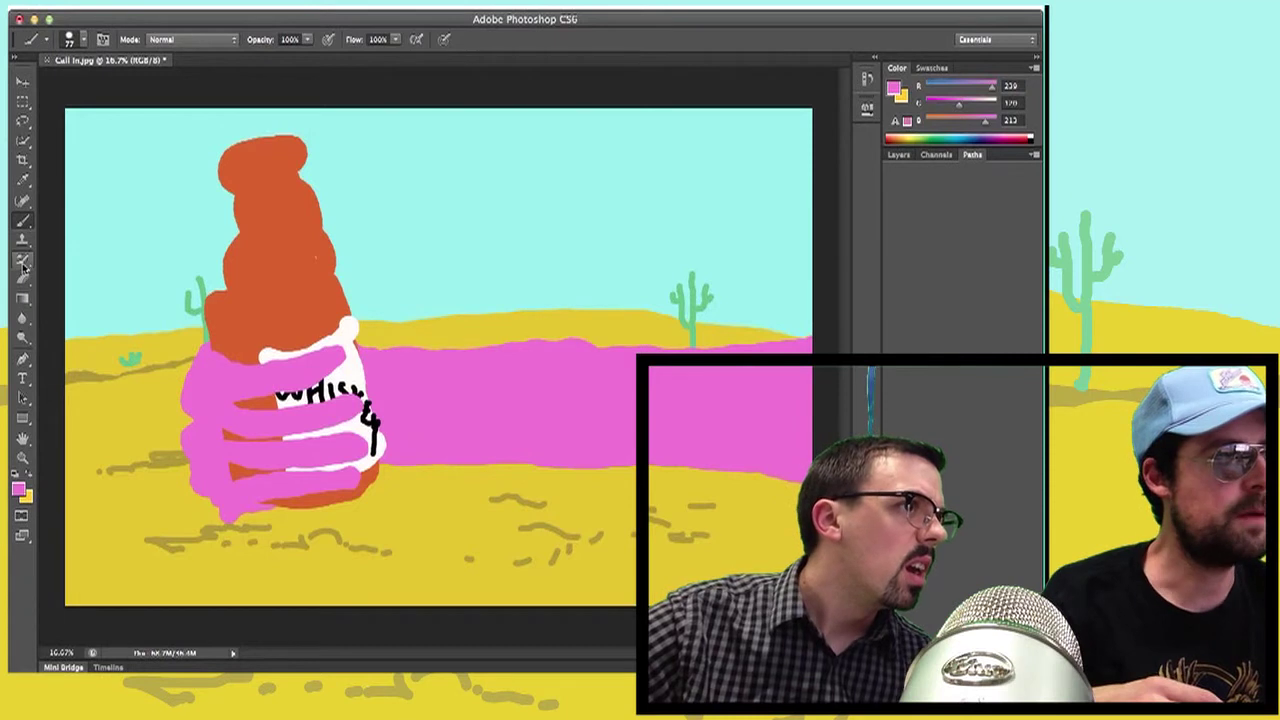
{"action": "left_click", "coordinate": [22, 179]}
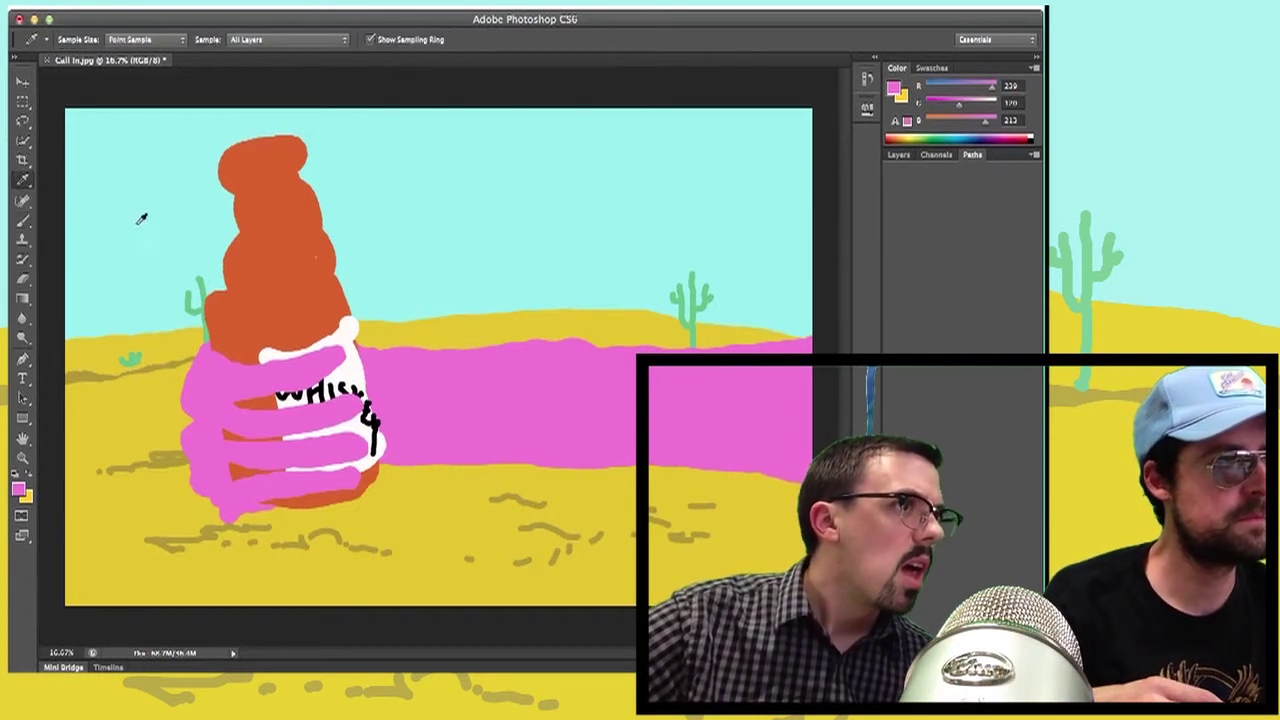
Step: Sample the bottle's orange and set the Quick Selection brush to about 6 px
{"action": "left_click", "coordinate": [268, 257]}
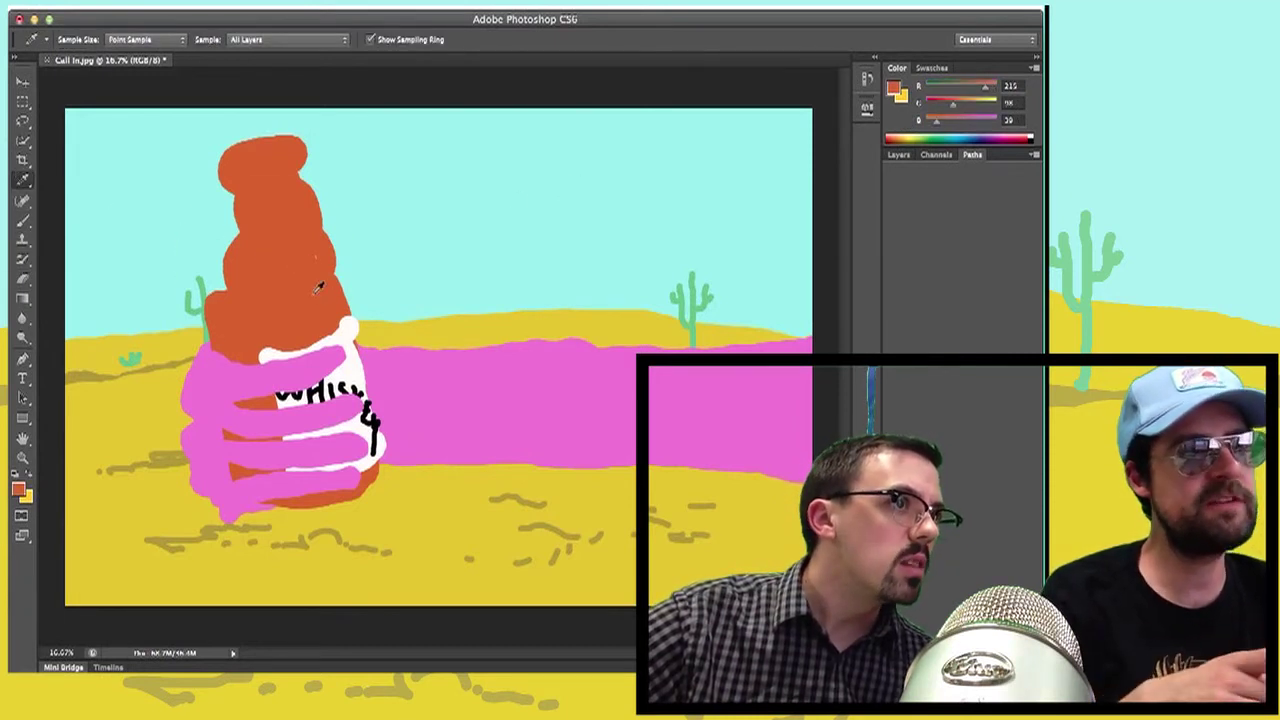
{"action": "left_click", "coordinate": [23, 141]}
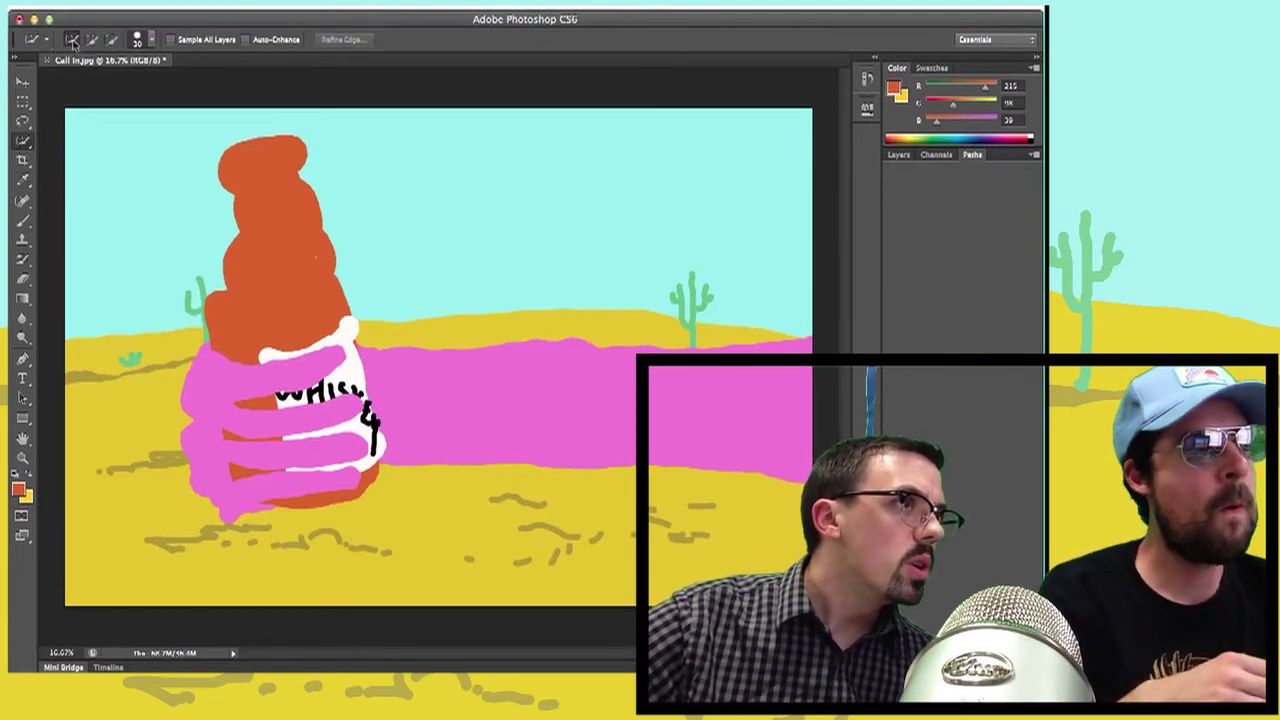
{"action": "left_click", "coordinate": [147, 39]}
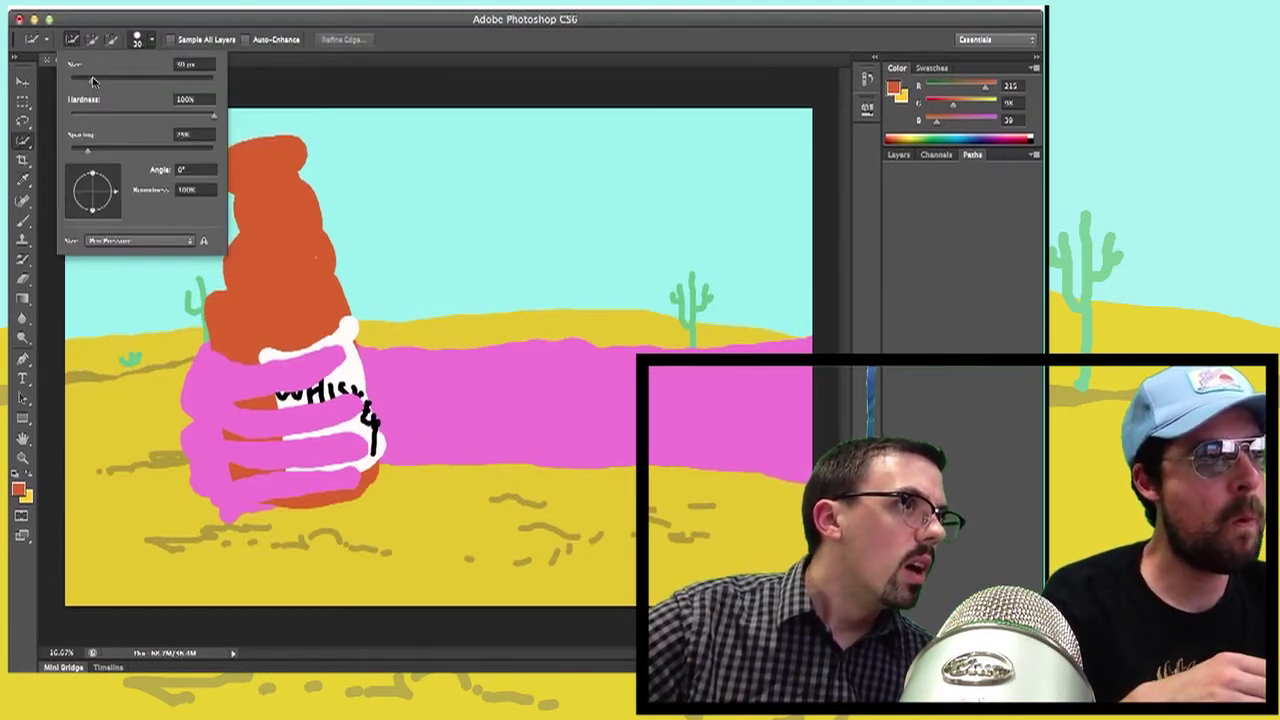
{"action": "left_click_drag", "start_coordinate": [85, 82], "coordinate": [80, 81]}
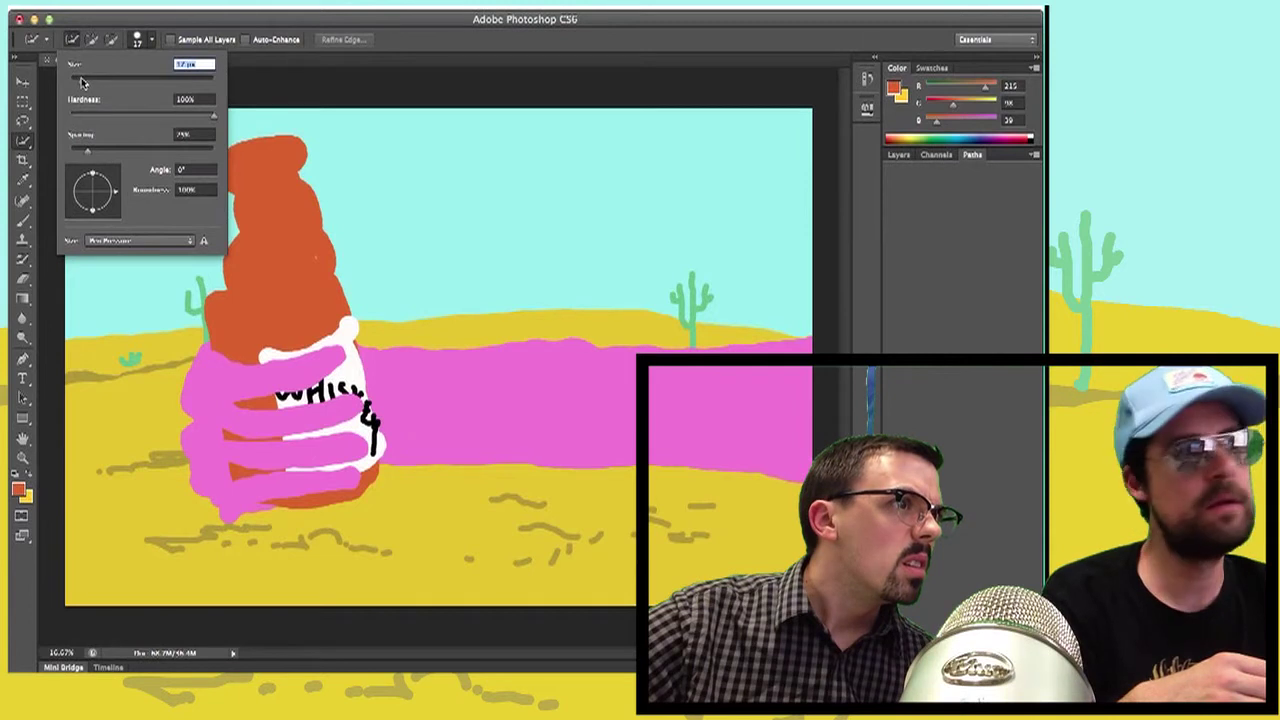
{"action": "left_click_drag", "start_coordinate": [81, 81], "coordinate": [75, 83]}
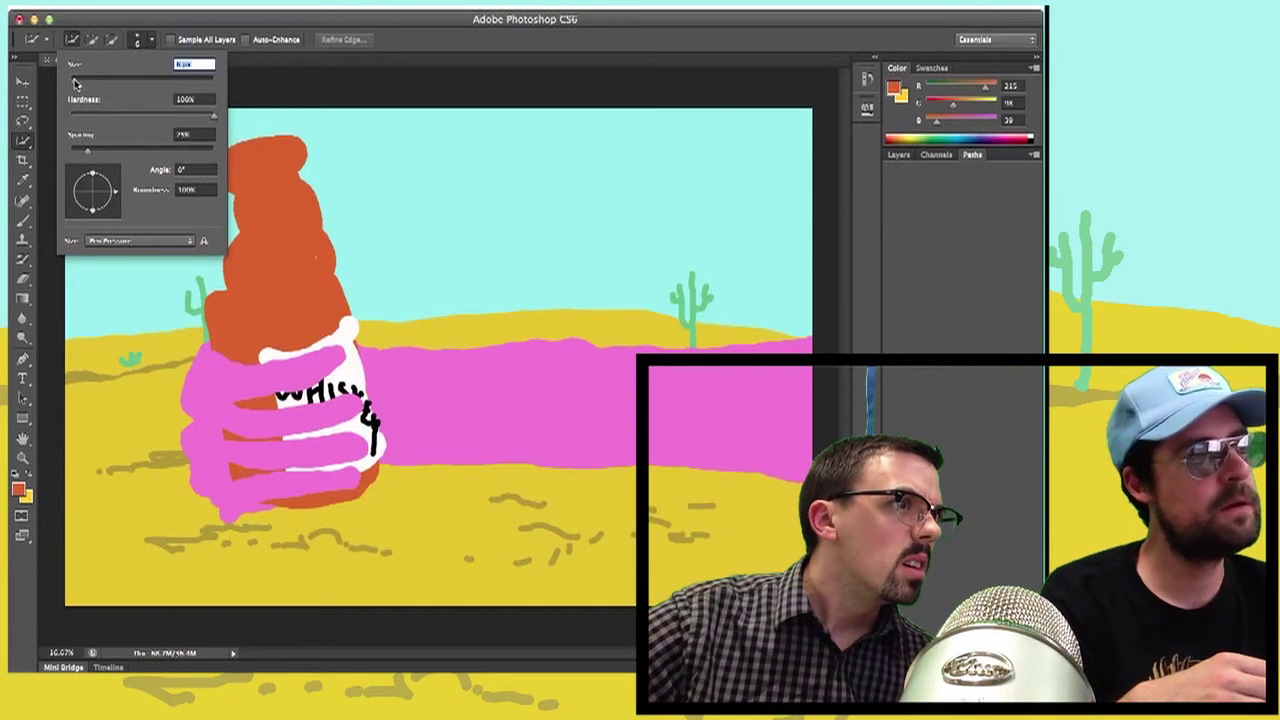
{"action": "left_click", "coordinate": [466, 402]}
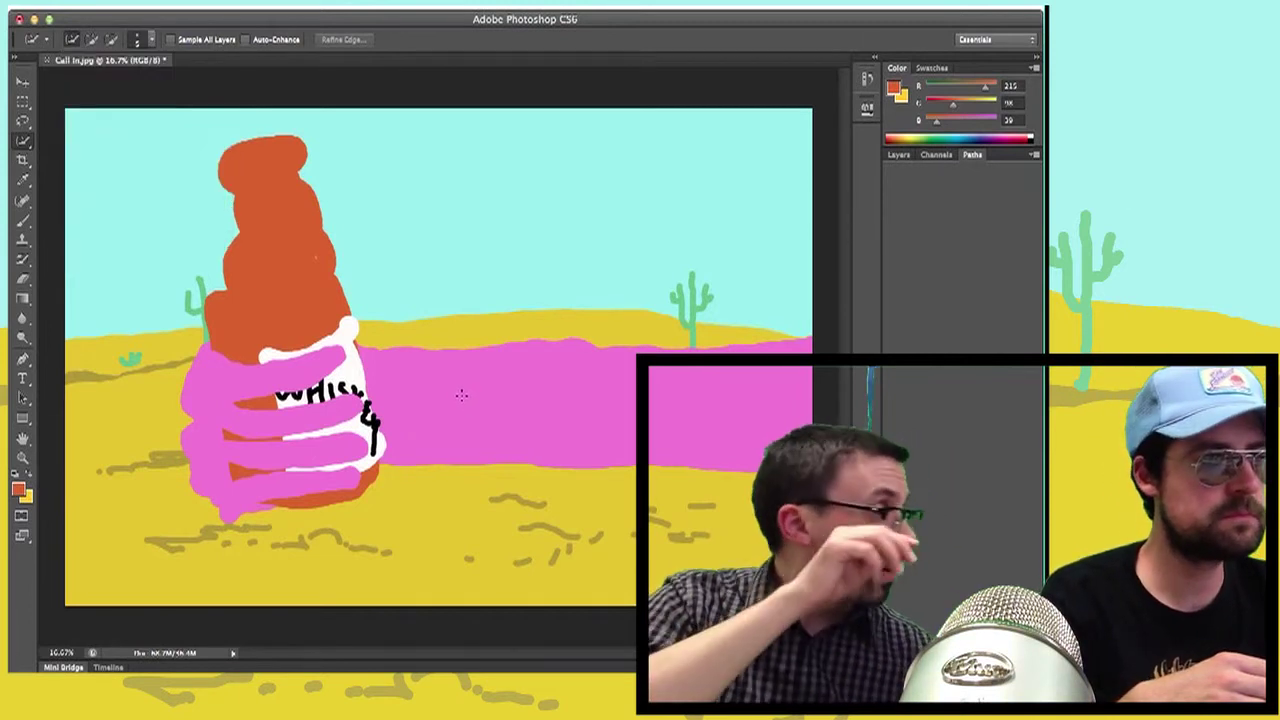
Step: Make a trial selection on the pink arm, then deselect it and return to the Brush tool
{"action": "left_click", "coordinate": [462, 390]}
{"action": "mouse_move", "coordinate": [476, 370]}
{"action": "left_mouse_down"}
{"action": "mouse_move", "coordinate": [485, 356]}
{"action": "mouse_move", "coordinate": [460, 368]}
{"action": "mouse_move", "coordinate": [466, 350]}
{"action": "mouse_move", "coordinate": [458, 378]}
{"action": "left_mouse_up"}
{"action": "key", "text": "ctrl+d"}
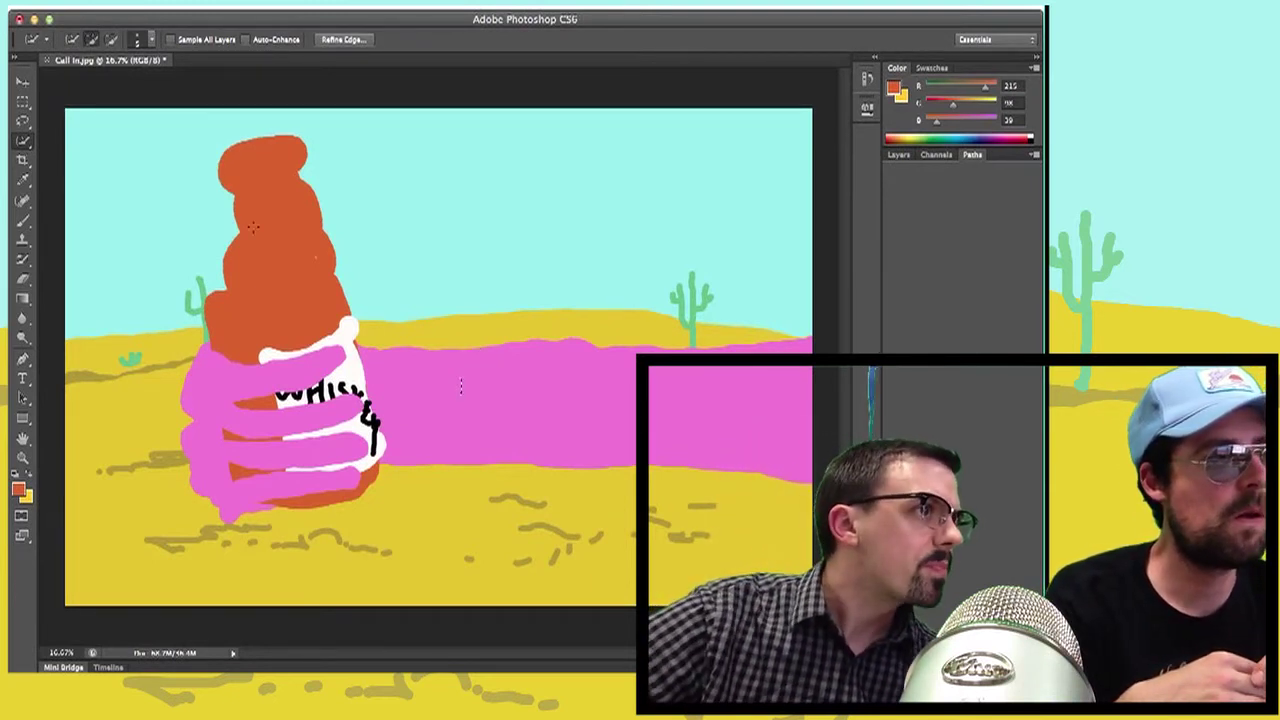
{"action": "left_click", "coordinate": [22, 220]}
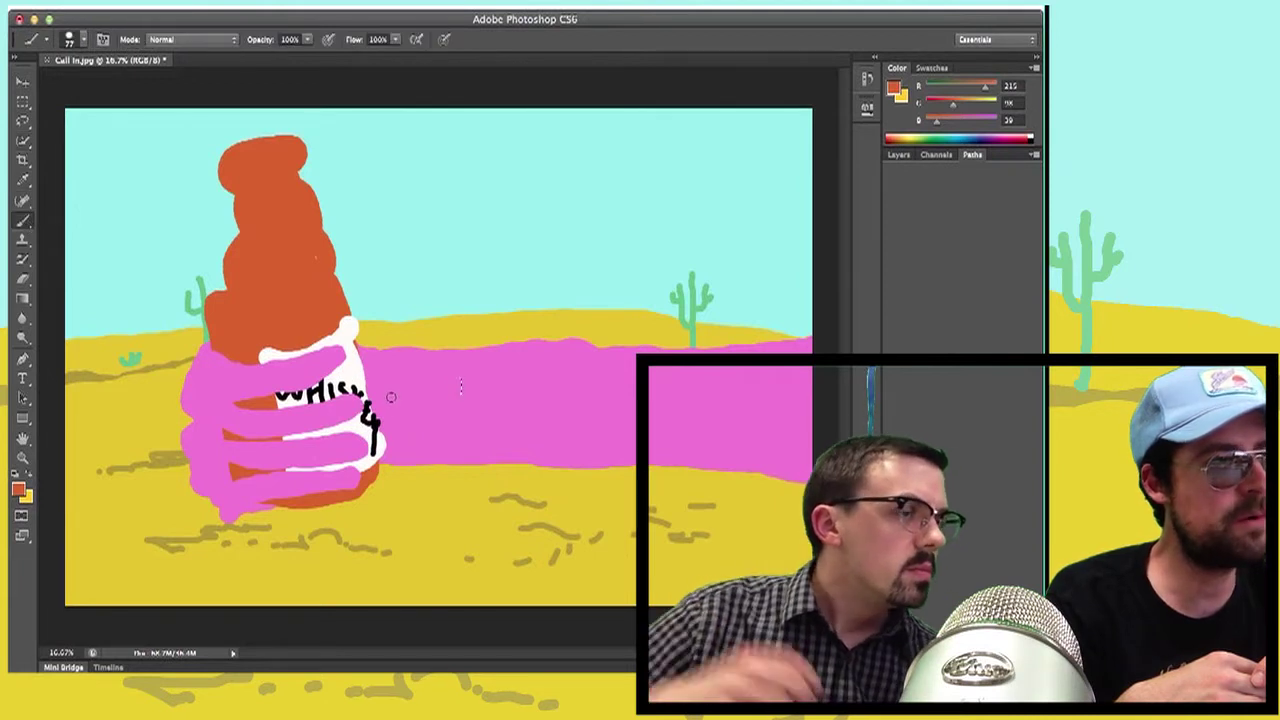
{"action": "left_click", "coordinate": [84, 40]}
Step: Shrink the brush to 25 px, then apply Edit > Step Backward several times
{"action": "left_click_drag", "start_coordinate": [62, 84], "coordinate": [39, 90]}
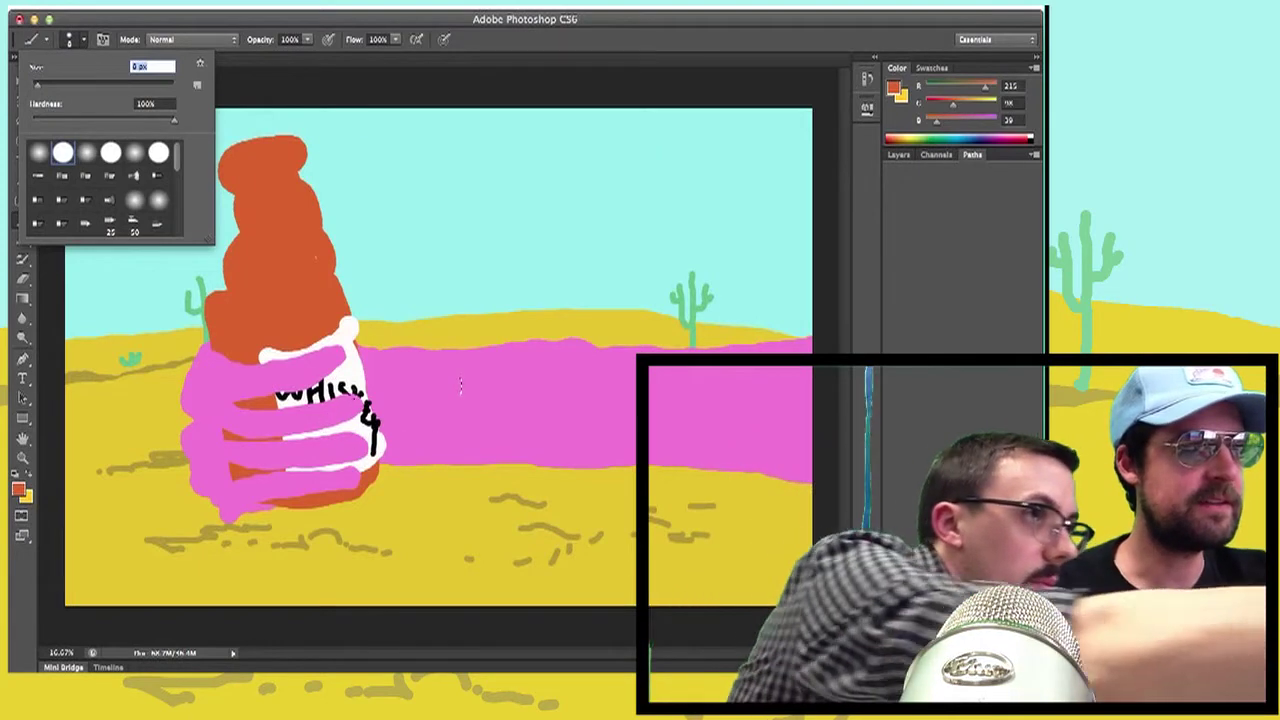
{"action": "key", "text": "Return"}
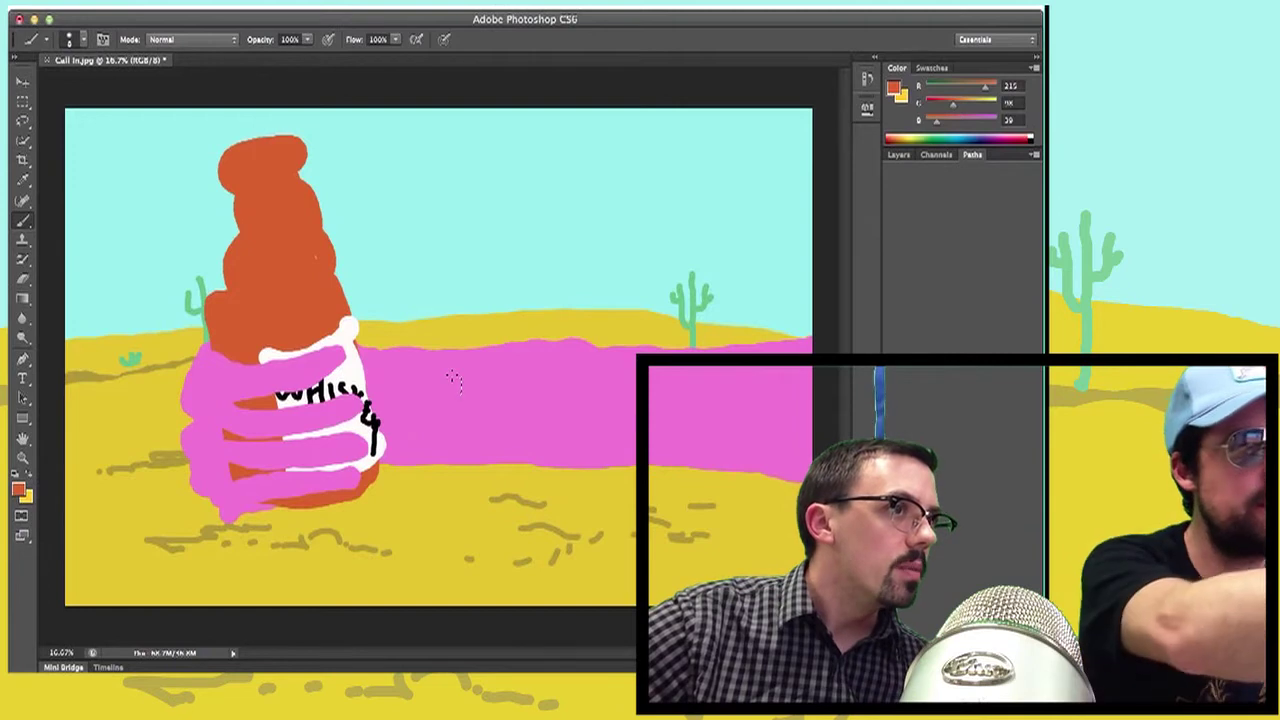
{"action": "left_click", "coordinate": [185, 2]}
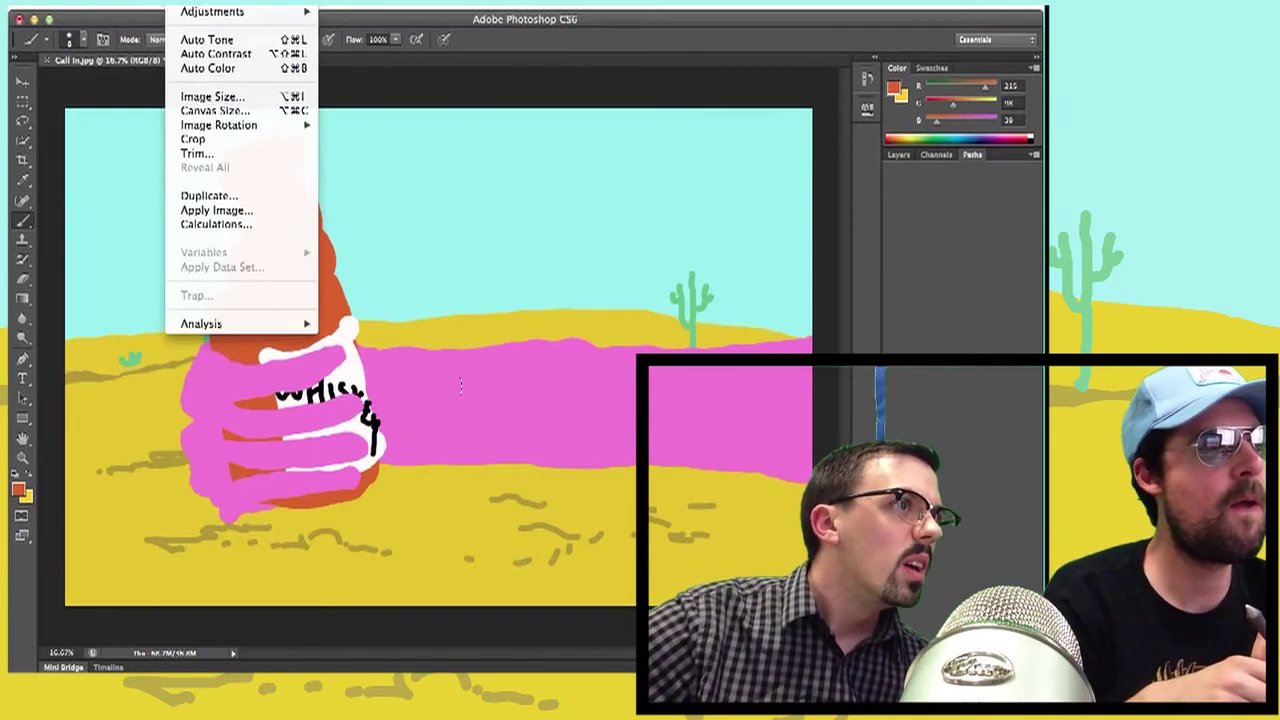
{"action": "left_click", "coordinate": [165, 12]}
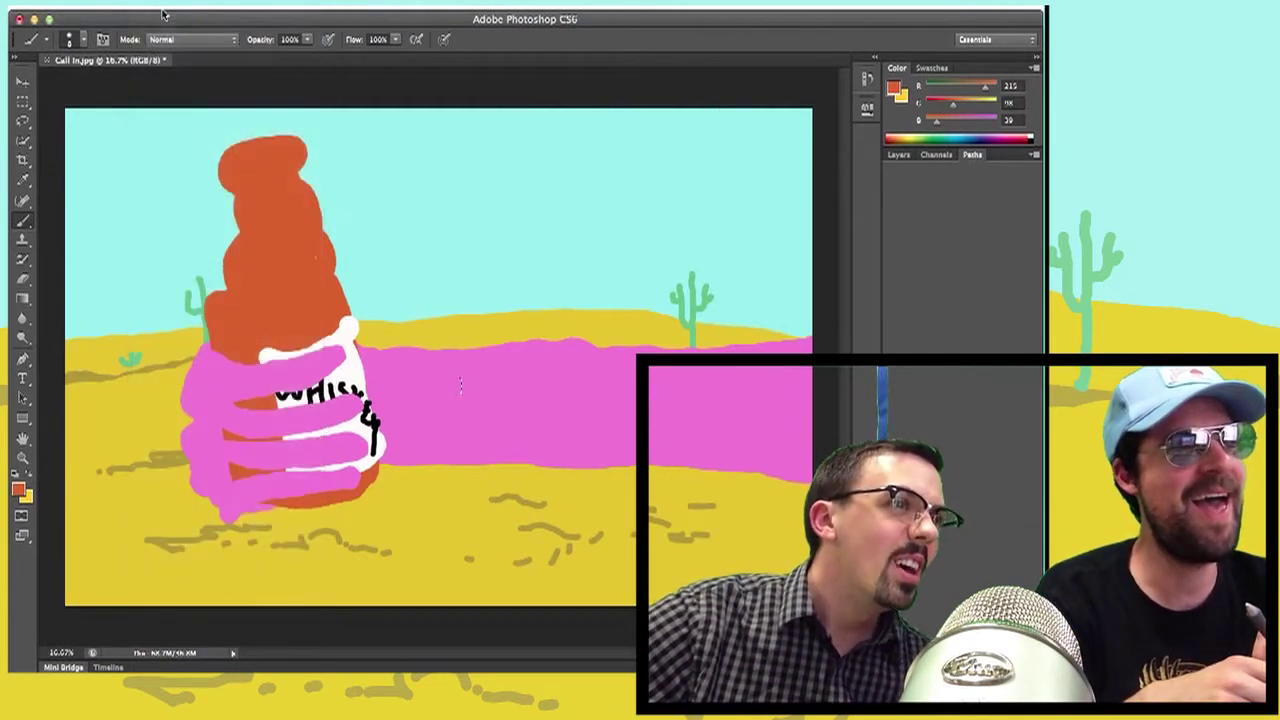
{"action": "left_click", "coordinate": [160, 2]}
{"action": "left_click", "coordinate": [168, 13]}
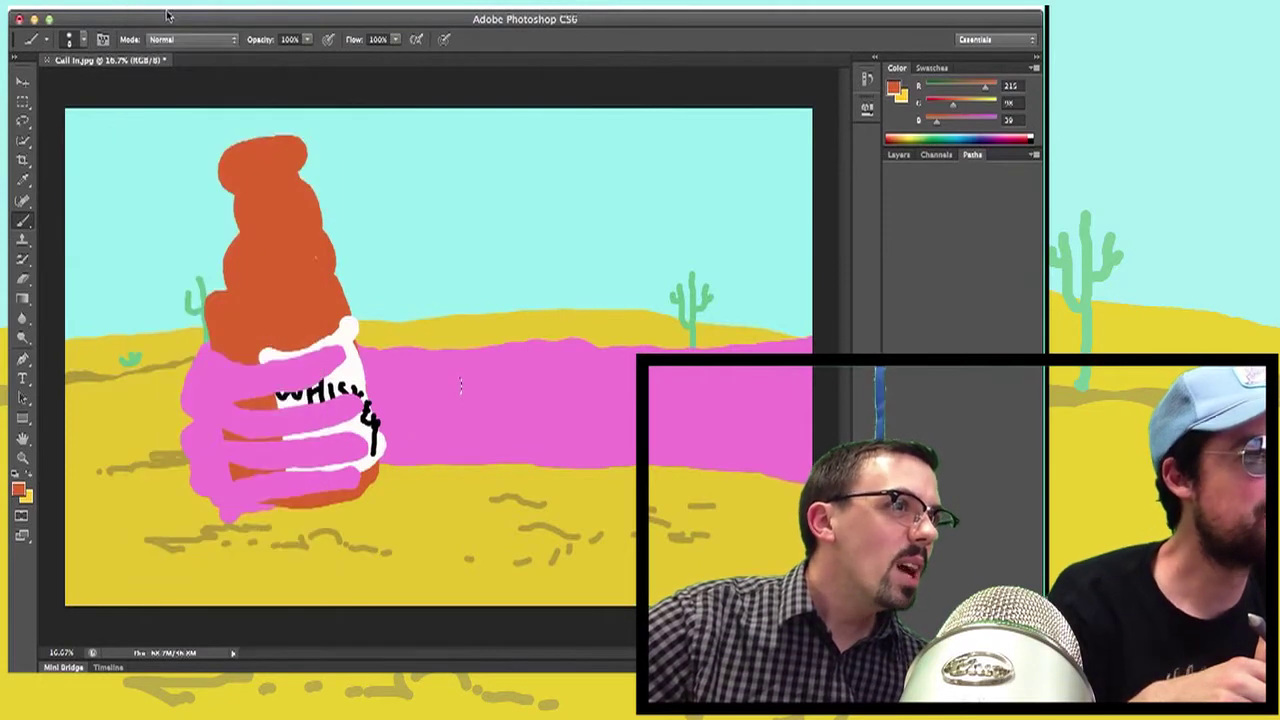
{"action": "left_click", "coordinate": [160, 2]}
{"action": "left_click", "coordinate": [168, 13]}
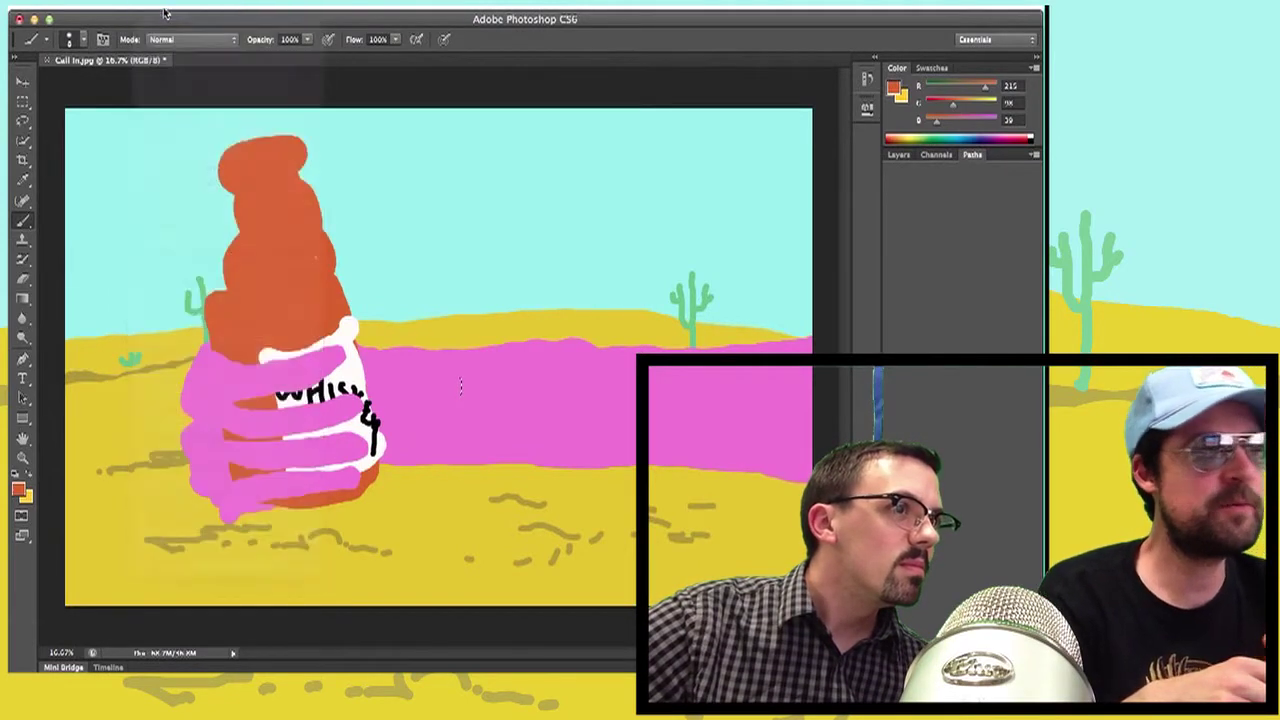
{"action": "left_click", "coordinate": [160, 2]}
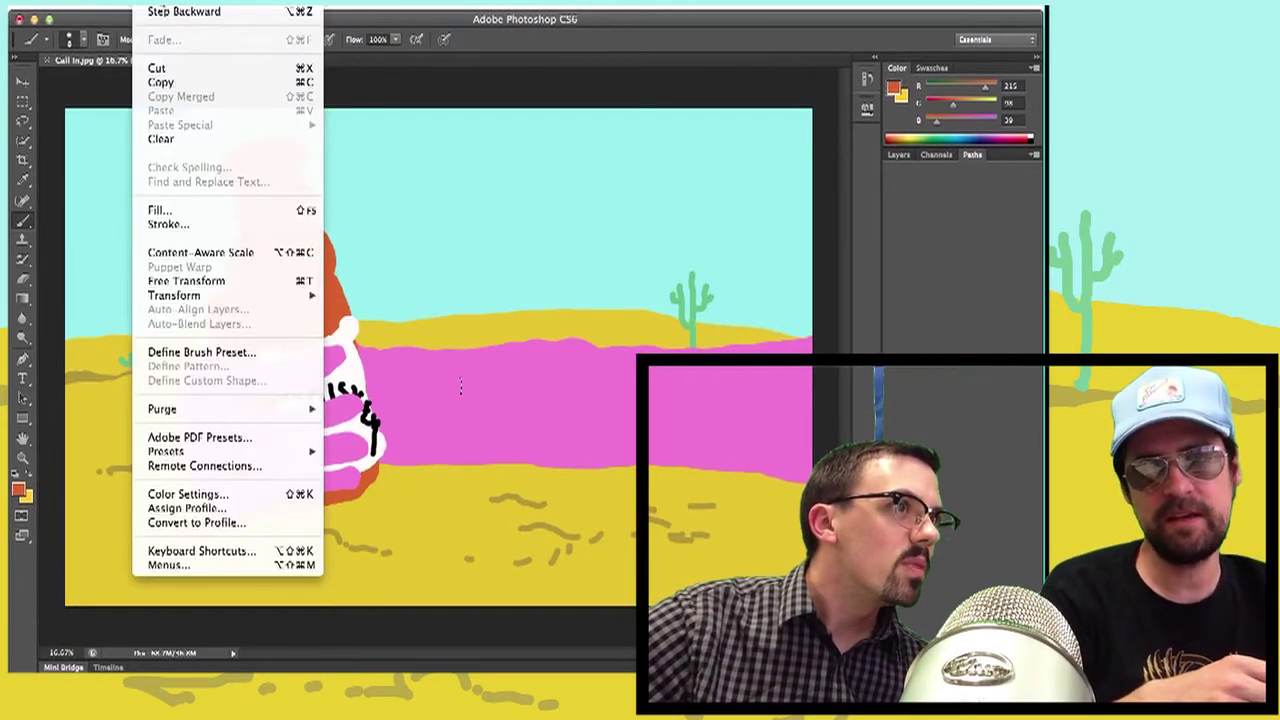
{"action": "left_click", "coordinate": [165, 12]}
{"action": "left_click", "coordinate": [170, 2]}
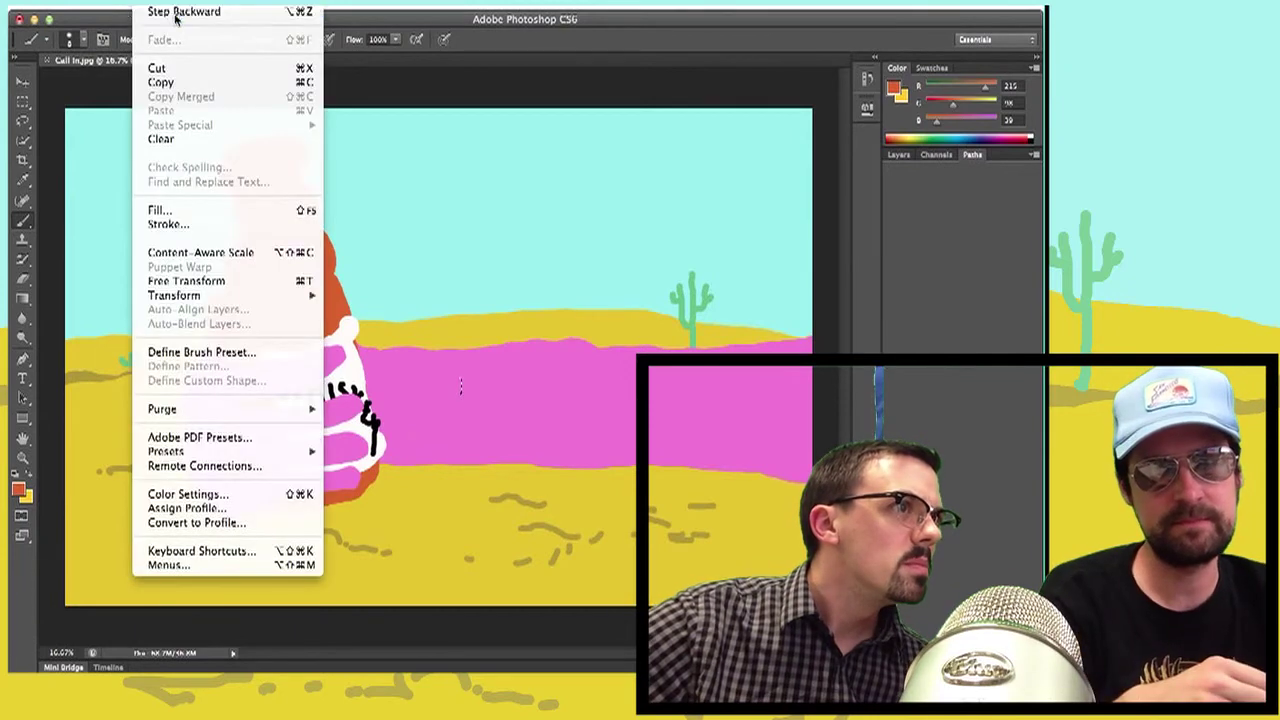
{"action": "left_click", "coordinate": [175, 13]}
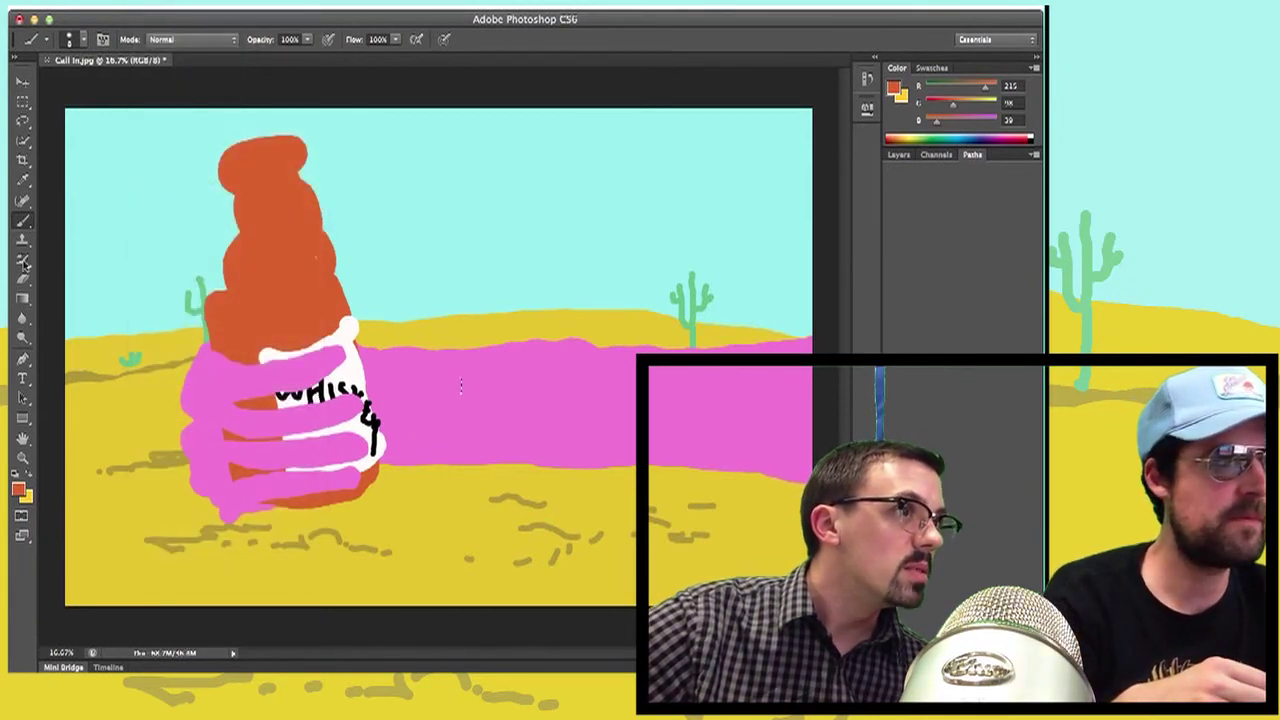